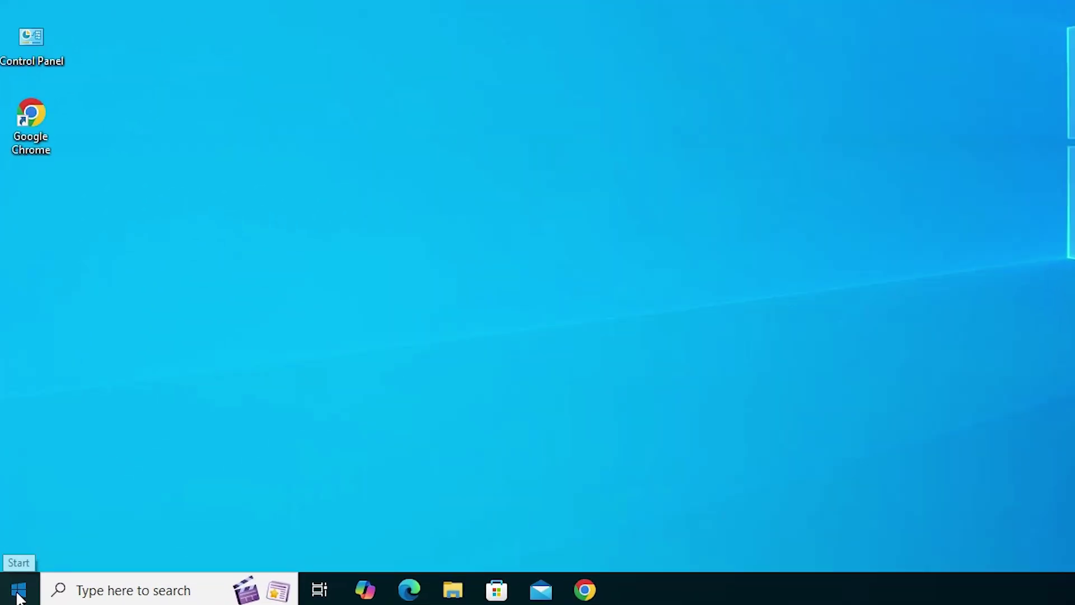
Go to Printers & scanners via a 'pr' Start search and open Canon PRO-200 series Printing preferences.
{"action": "left_click", "coordinate": [18, 591]}
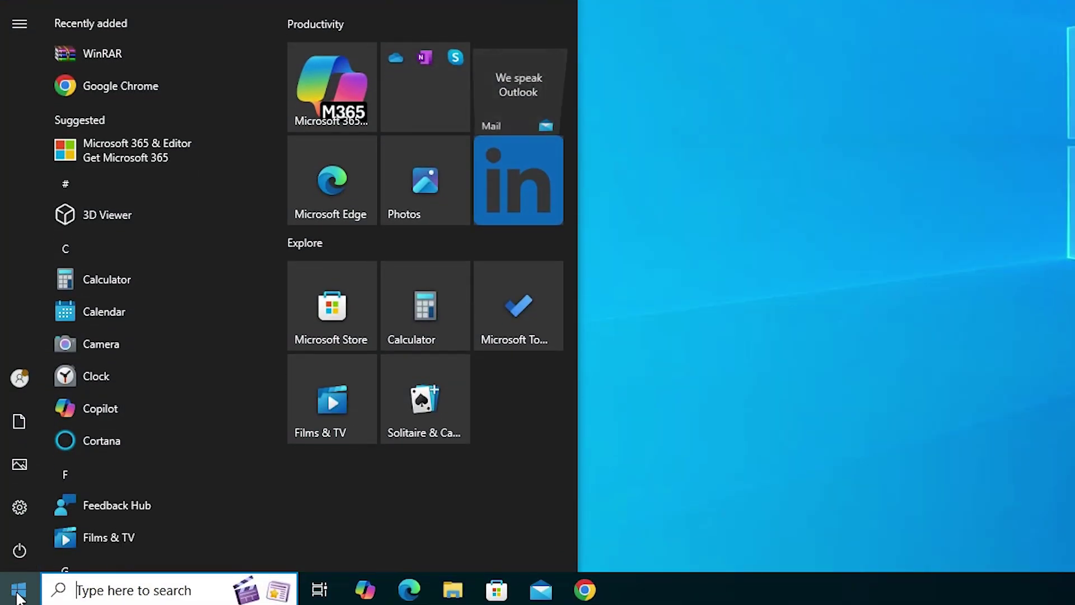
{"action": "type", "text": "pr"}
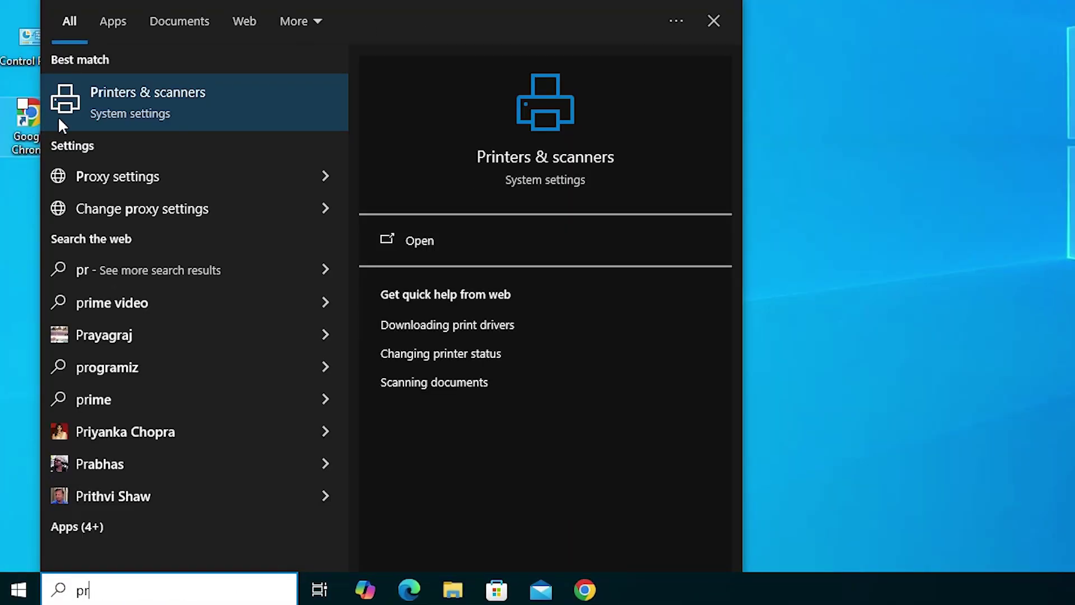
{"action": "left_click", "coordinate": [99, 119]}
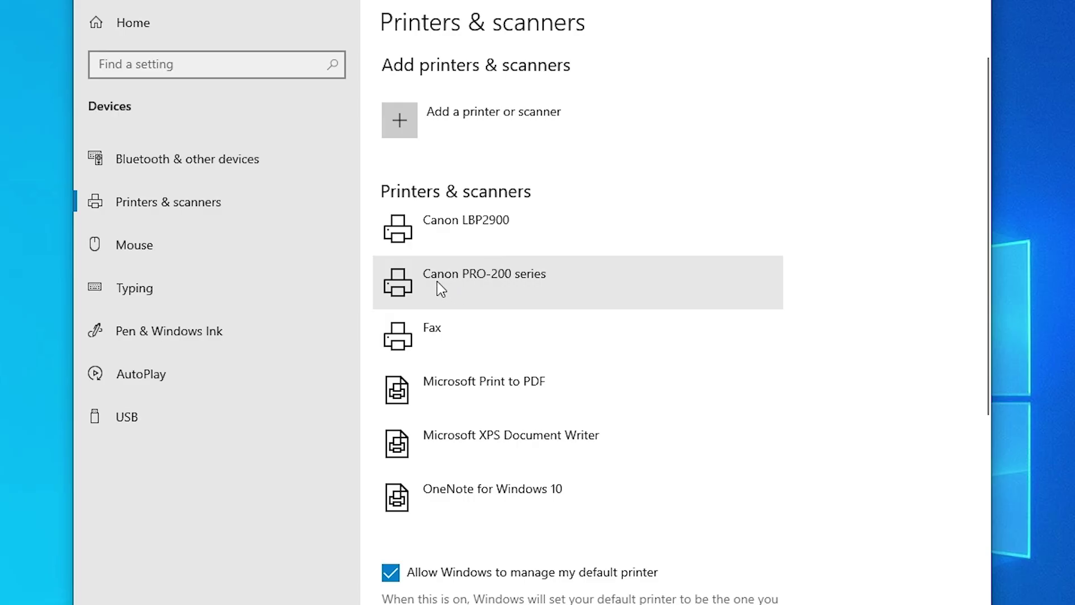
{"action": "left_click", "coordinate": [495, 287]}
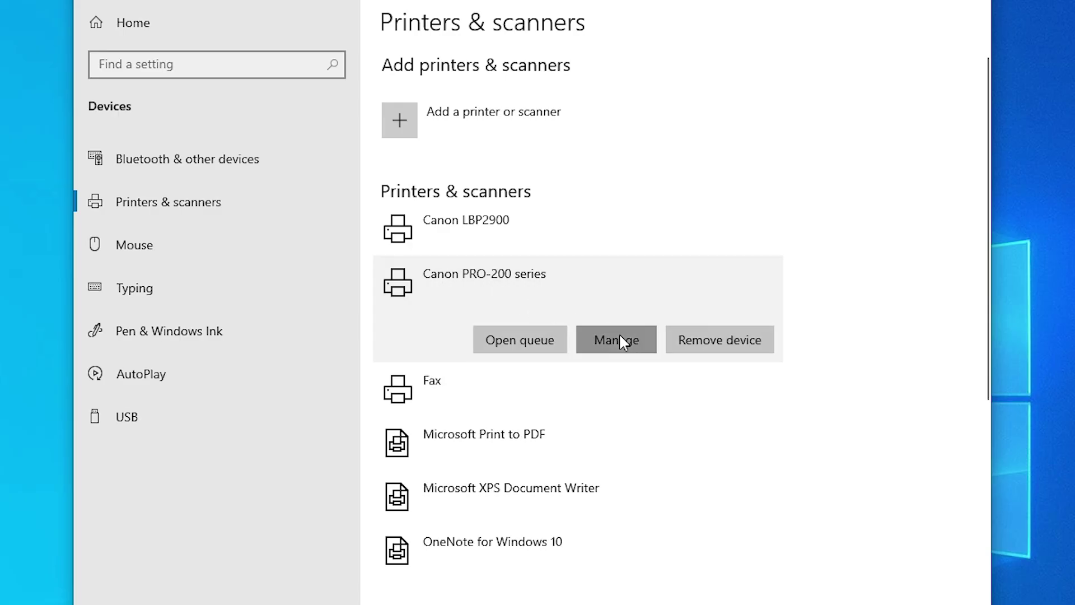
{"action": "left_click", "coordinate": [620, 332]}
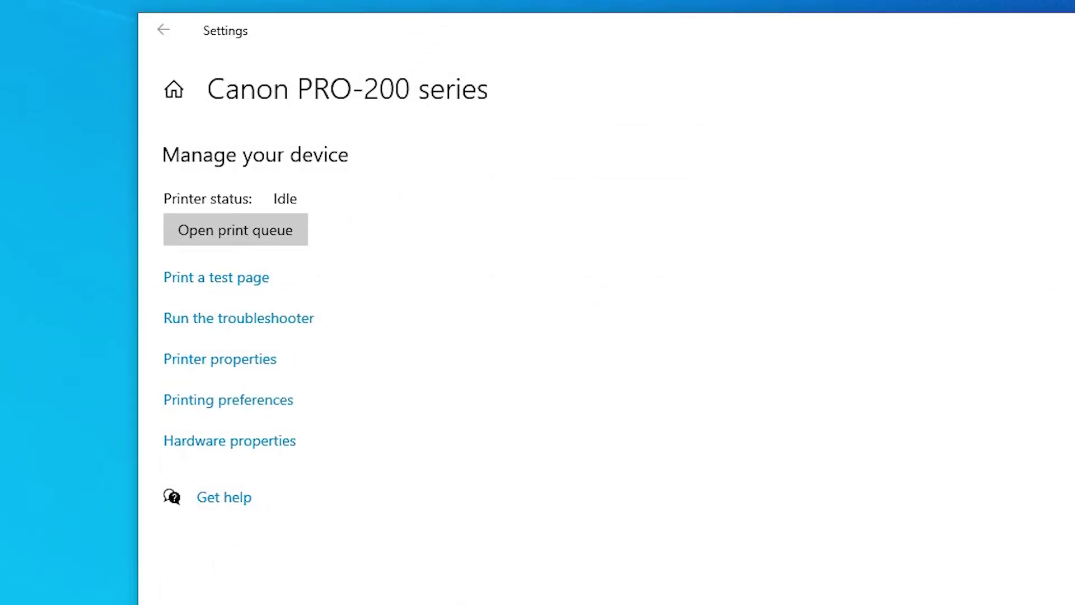
{"action": "left_click", "coordinate": [228, 399]}
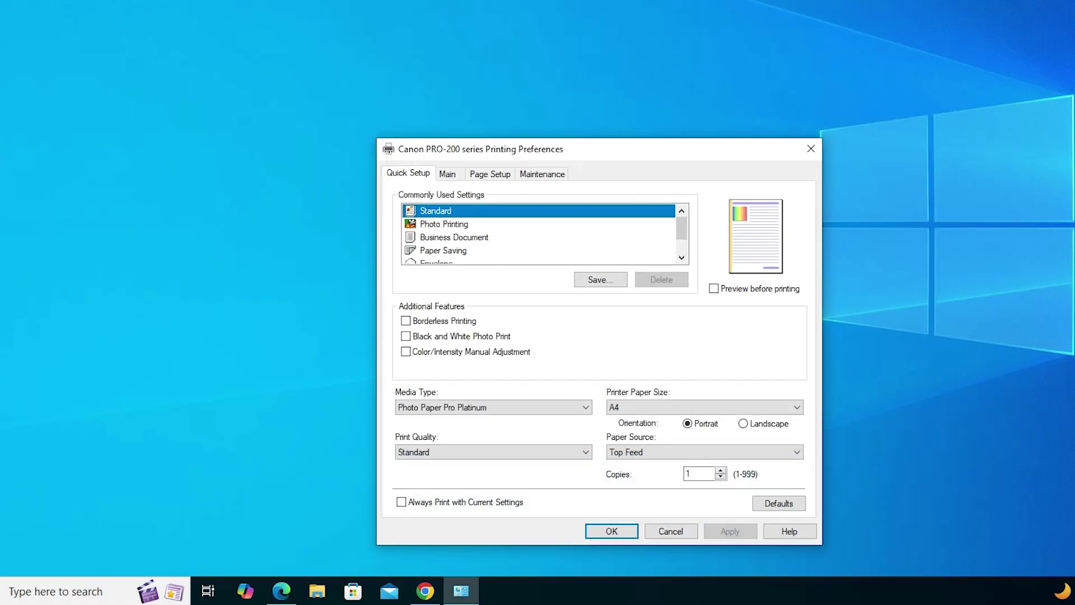
Set Printer Paper Size to Custom, keeping 210.0x297.0mm, and switch to the Page Setup tab.
{"action": "left_click_drag", "start_coordinate": [609, 149], "coordinate": [664, 12]}
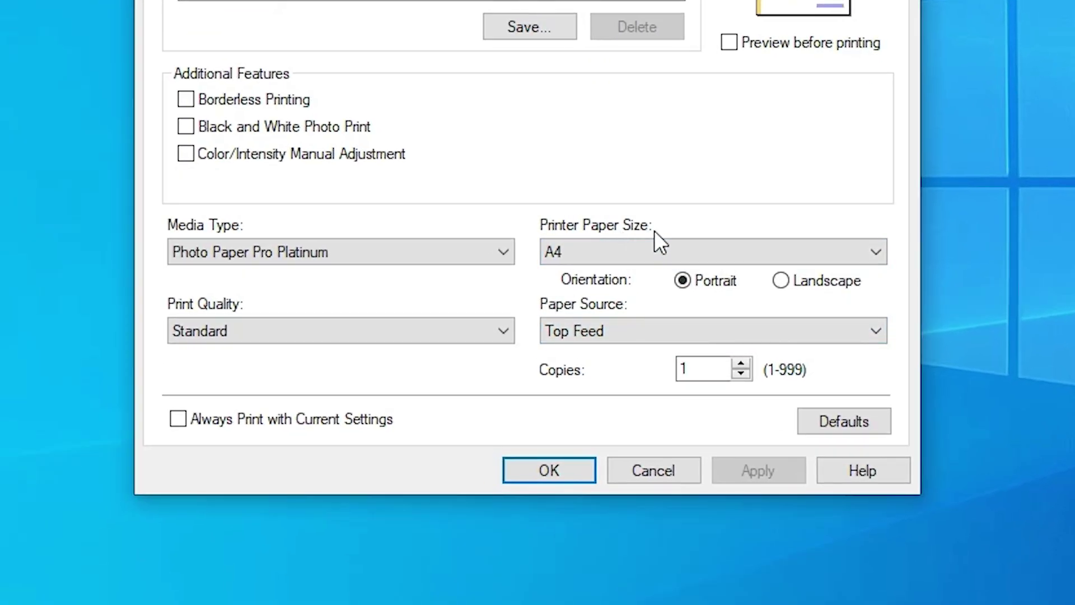
{"action": "left_click", "coordinate": [662, 247]}
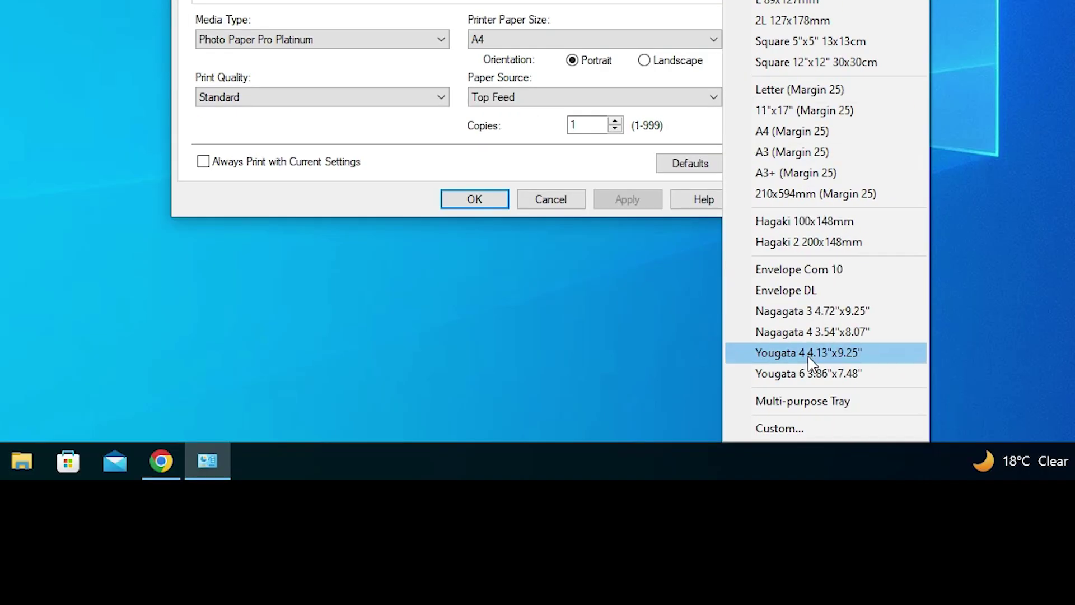
{"action": "left_click", "coordinate": [781, 428]}
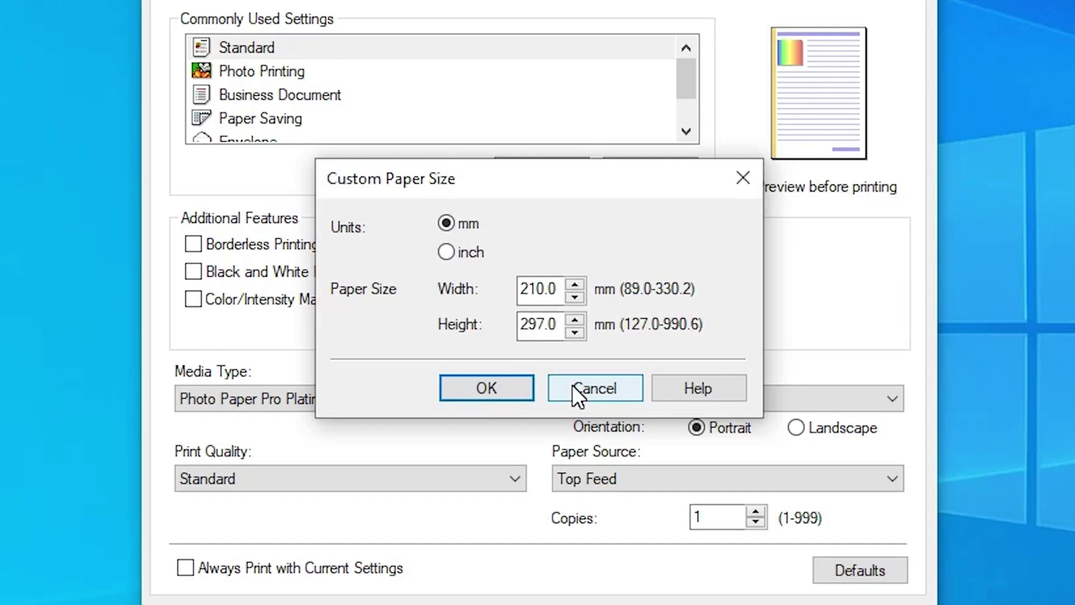
{"action": "left_click", "coordinate": [572, 386]}
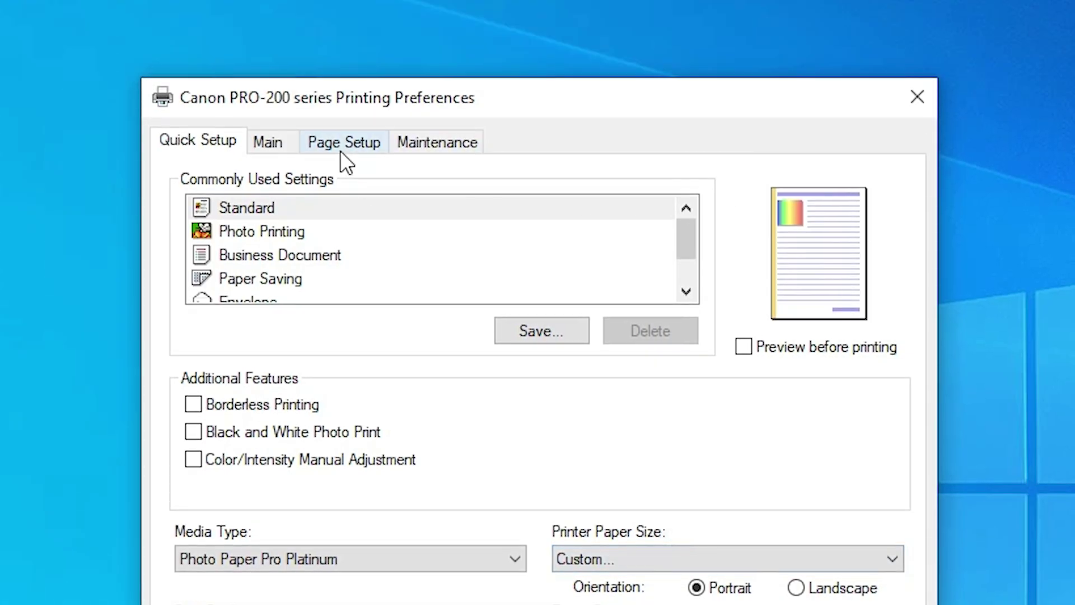
{"action": "left_click", "coordinate": [339, 151]}
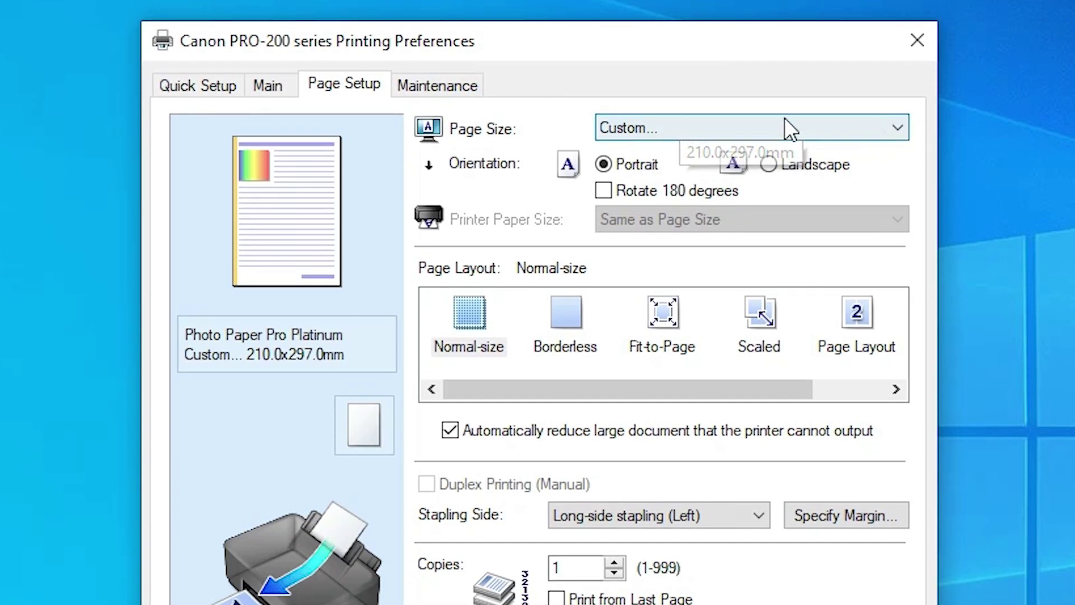
Choose Custom... in Page Size to bring up the 210.0 x 297.0 mm custom size dialog.
{"action": "left_click", "coordinate": [670, 130]}
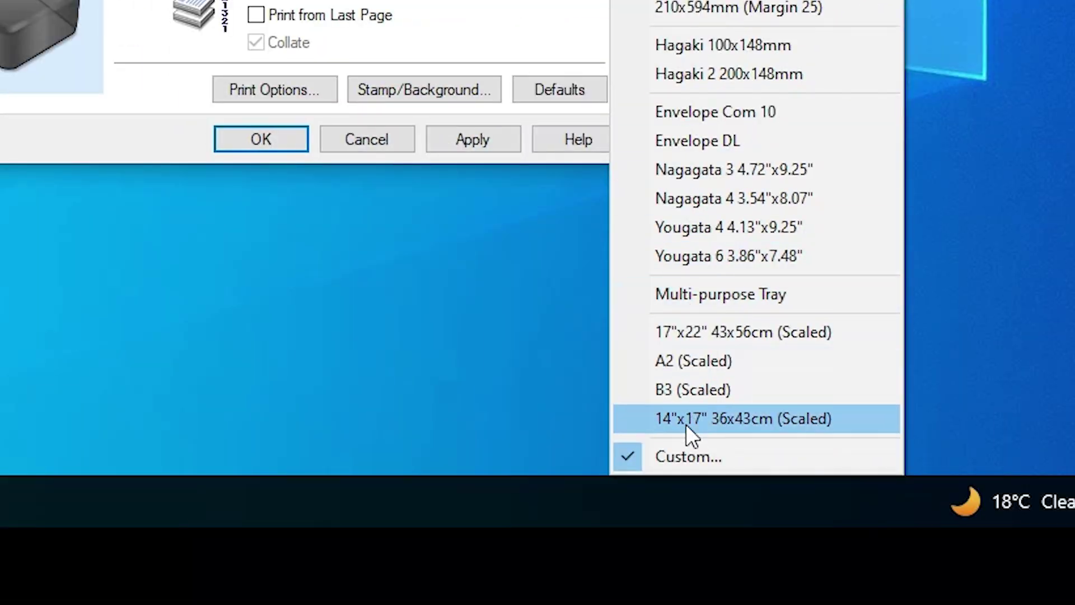
{"action": "left_click", "coordinate": [721, 456]}
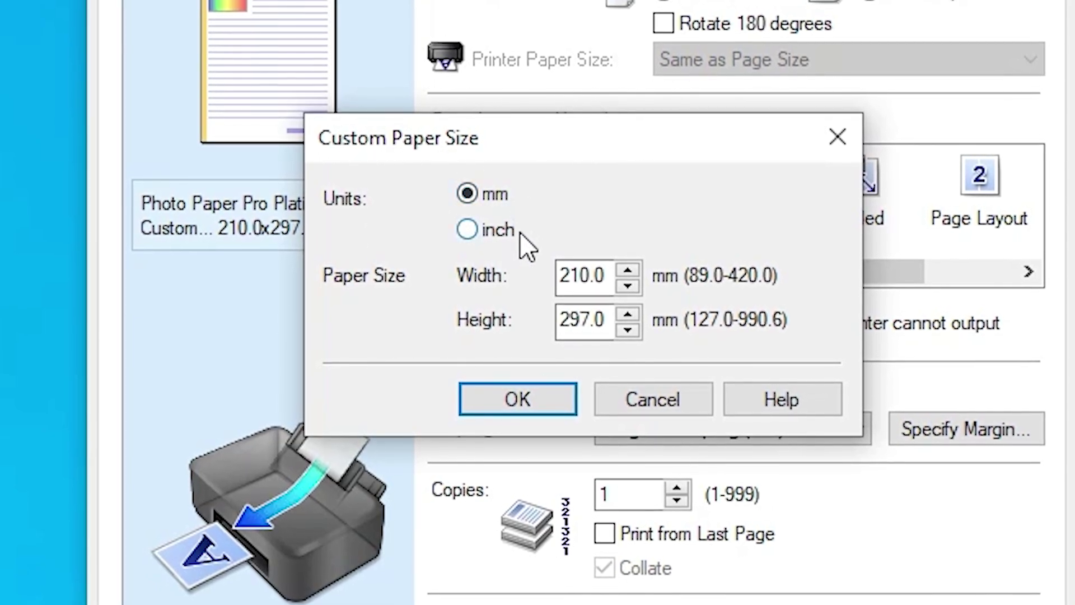
Switch the custom page size units to inches, set width 7 and height 10, and confirm.
{"action": "left_click", "coordinate": [507, 235]}
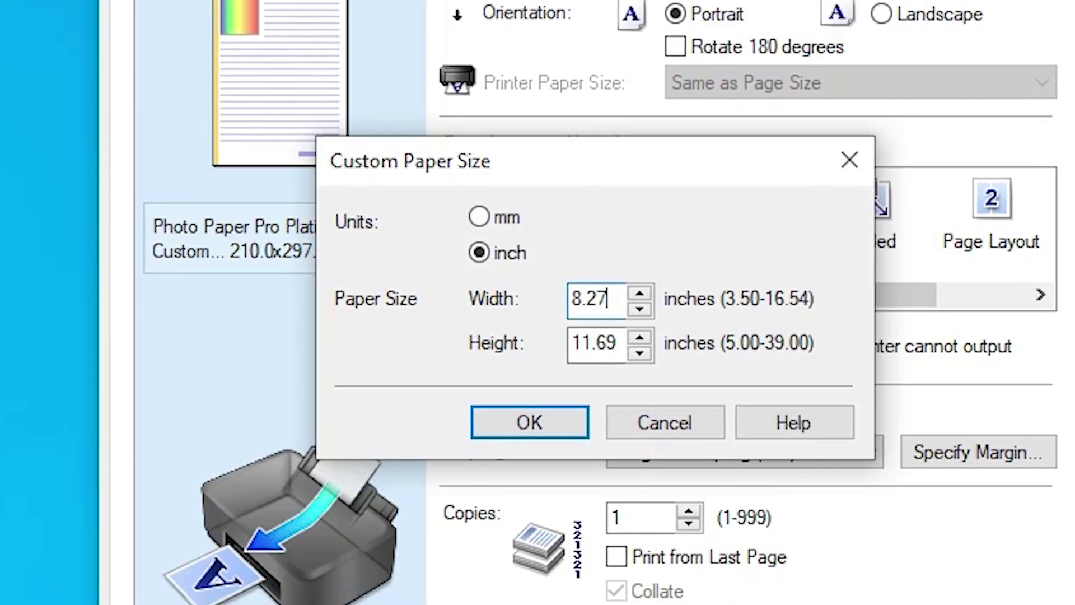
{"action": "left_click_drag", "start_coordinate": [616, 297], "coordinate": [536, 300]}
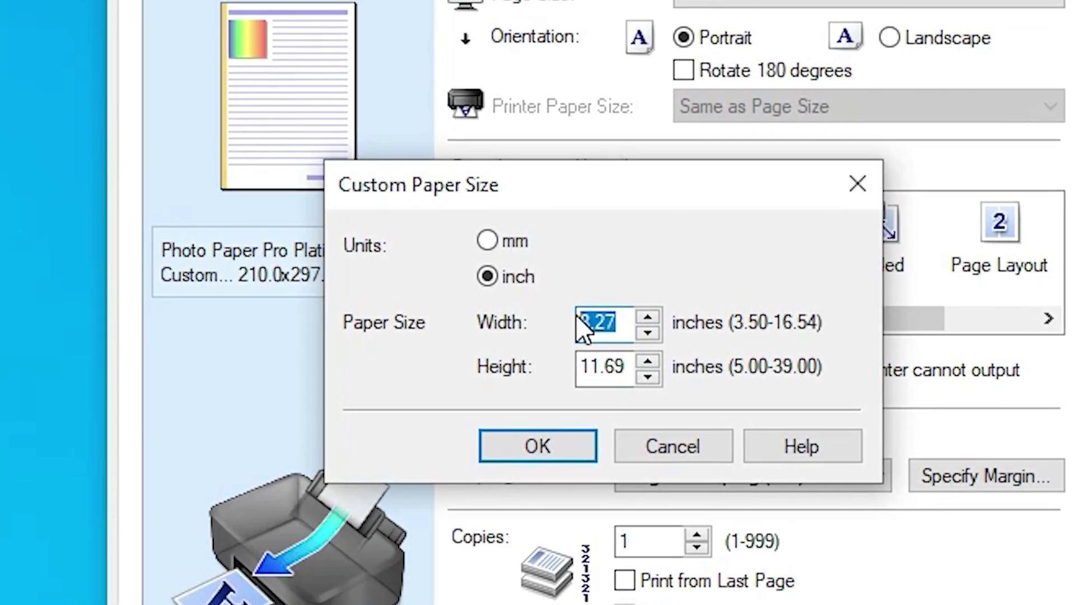
{"action": "type", "text": "7"}
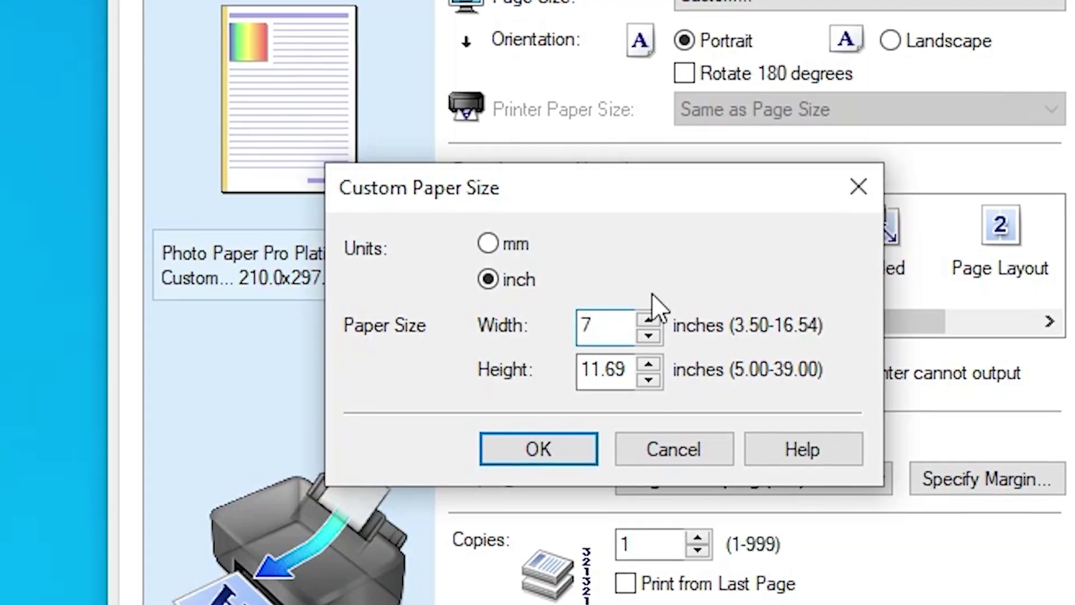
{"action": "key", "text": "Tab"}
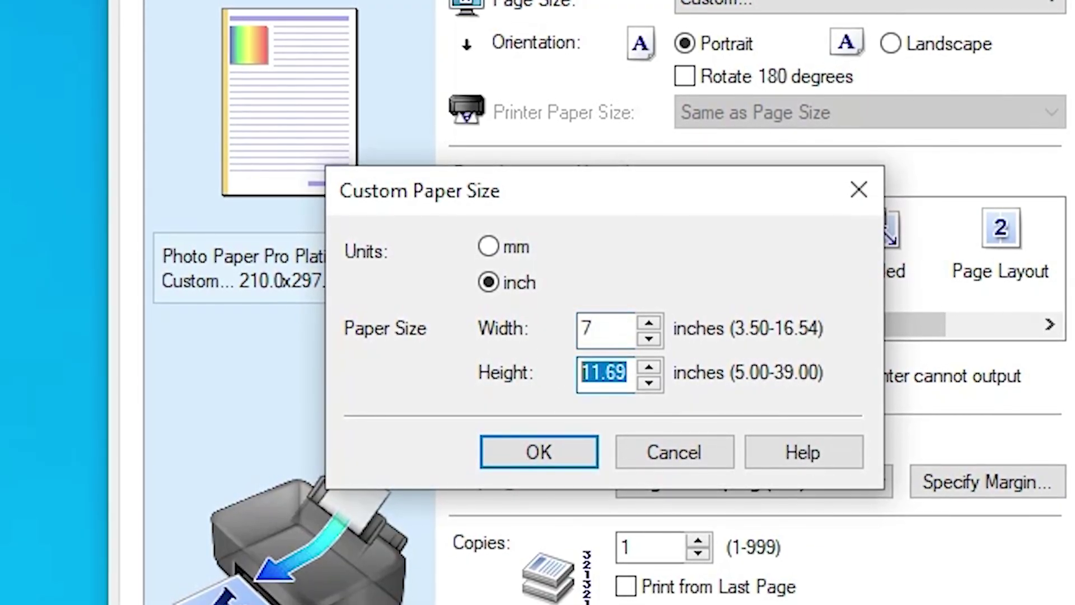
{"action": "type", "text": "10"}
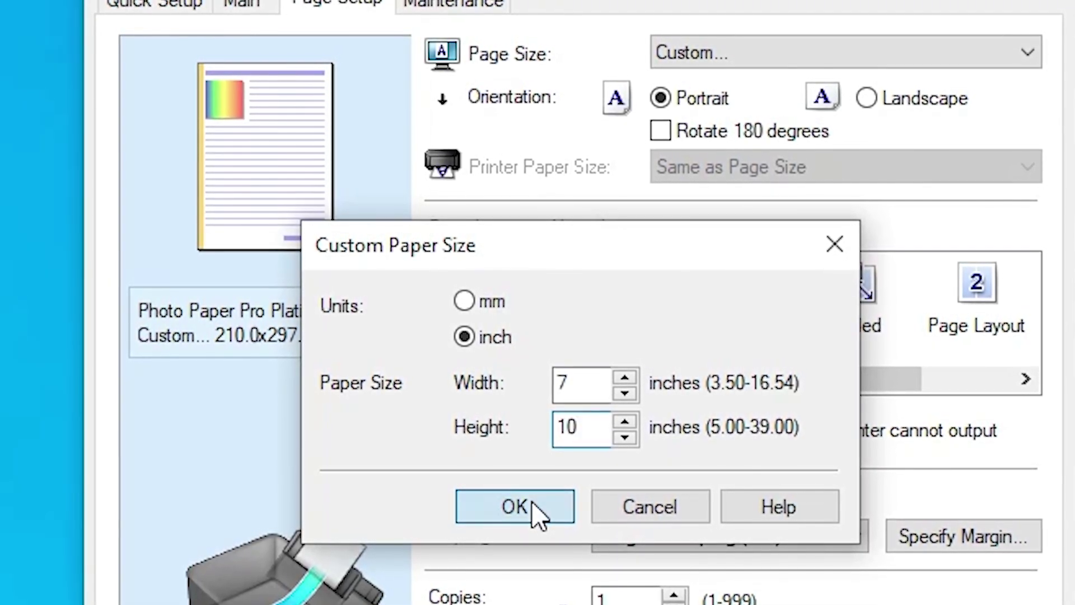
{"action": "left_click", "coordinate": [532, 504]}
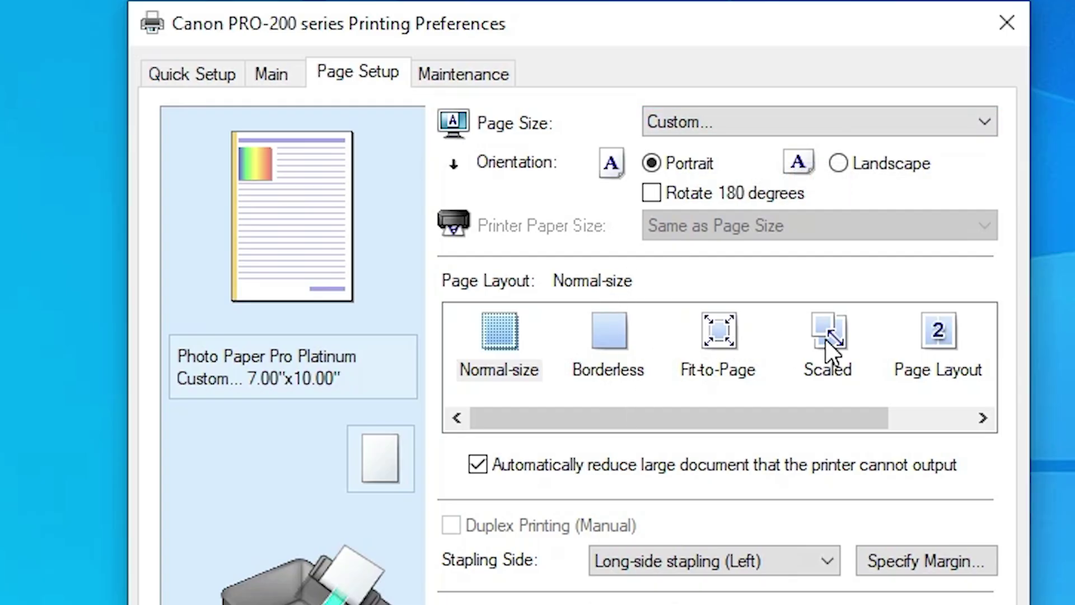
Keep the 7.00"x10.00" custom page size and close Printing Preferences with OK.
{"action": "left_click_drag", "start_coordinate": [840, 413], "coordinate": [622, 426]}
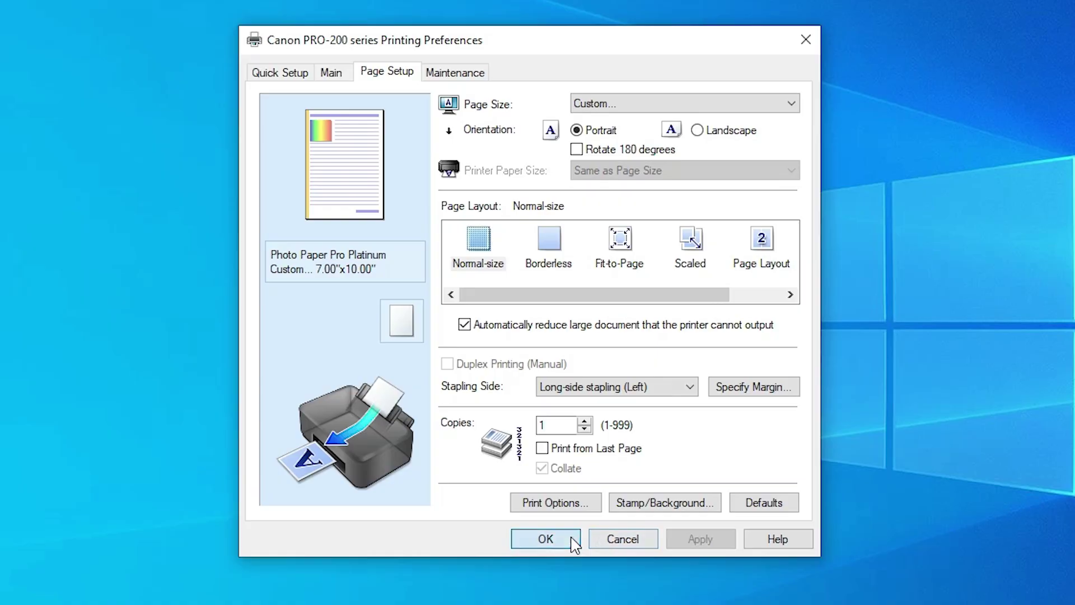
{"action": "left_click", "coordinate": [573, 541]}
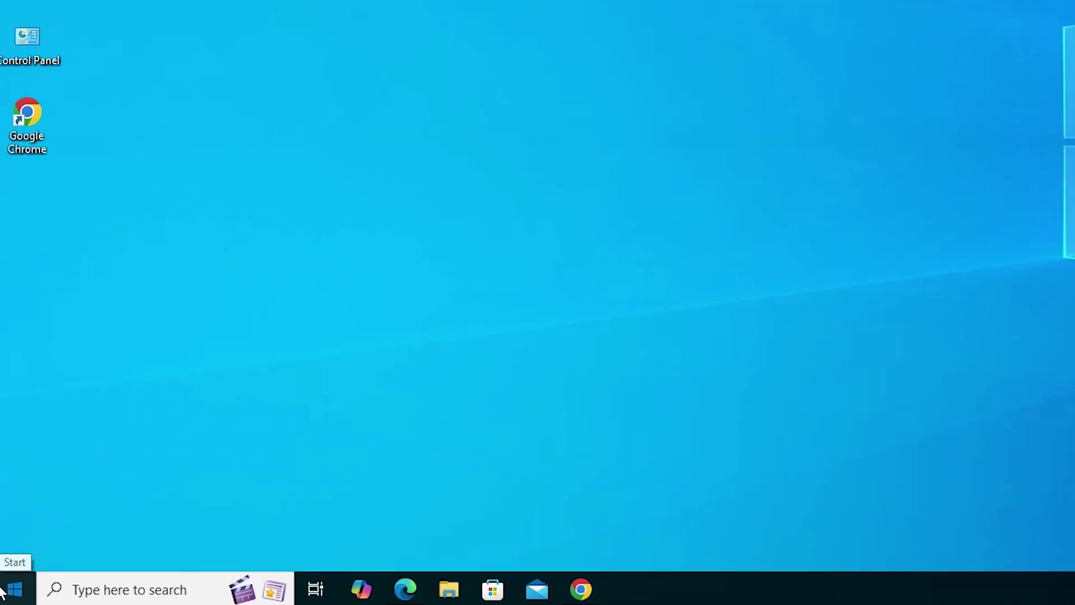
Go to Printers & scanners via a 'pr' Start search and open Canon LBP2900 Printing preferences.
{"action": "left_click", "coordinate": [2, 591]}
{"action": "type", "text": "pr"}
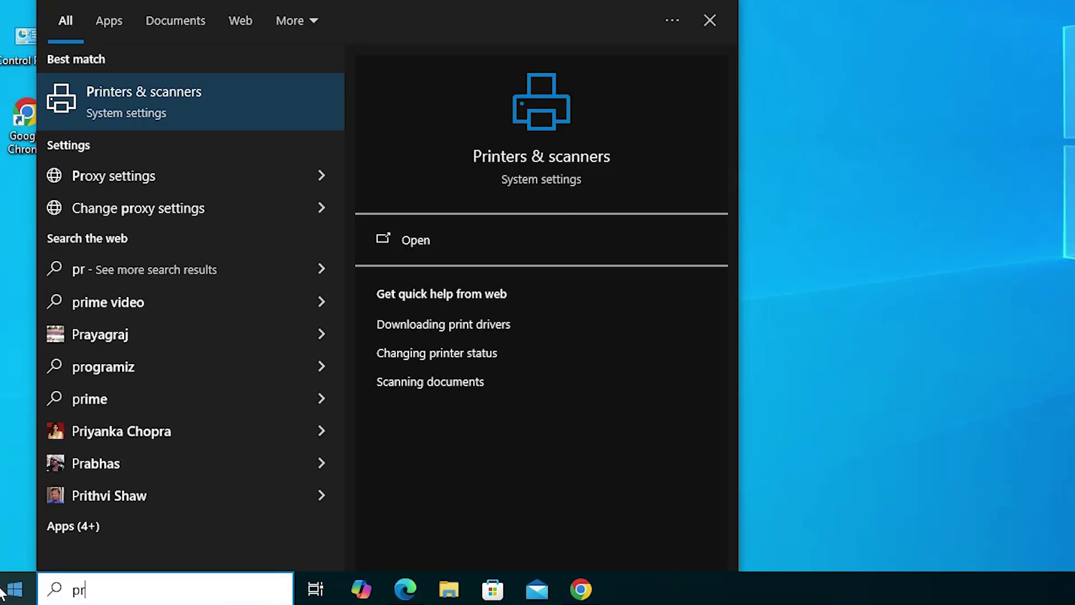
{"action": "left_click", "coordinate": [170, 121]}
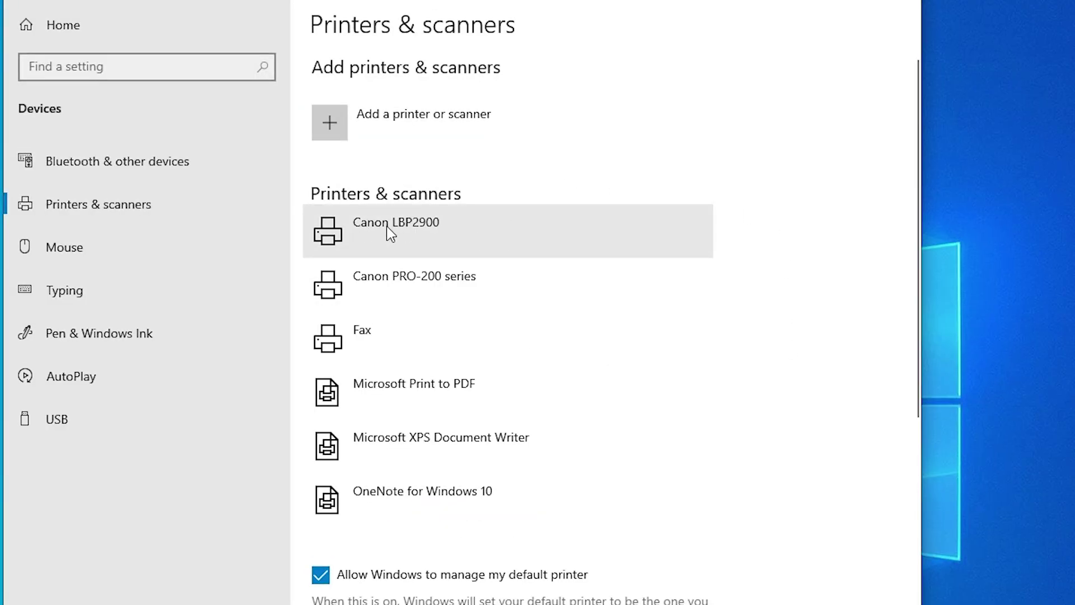
{"action": "left_click", "coordinate": [423, 223]}
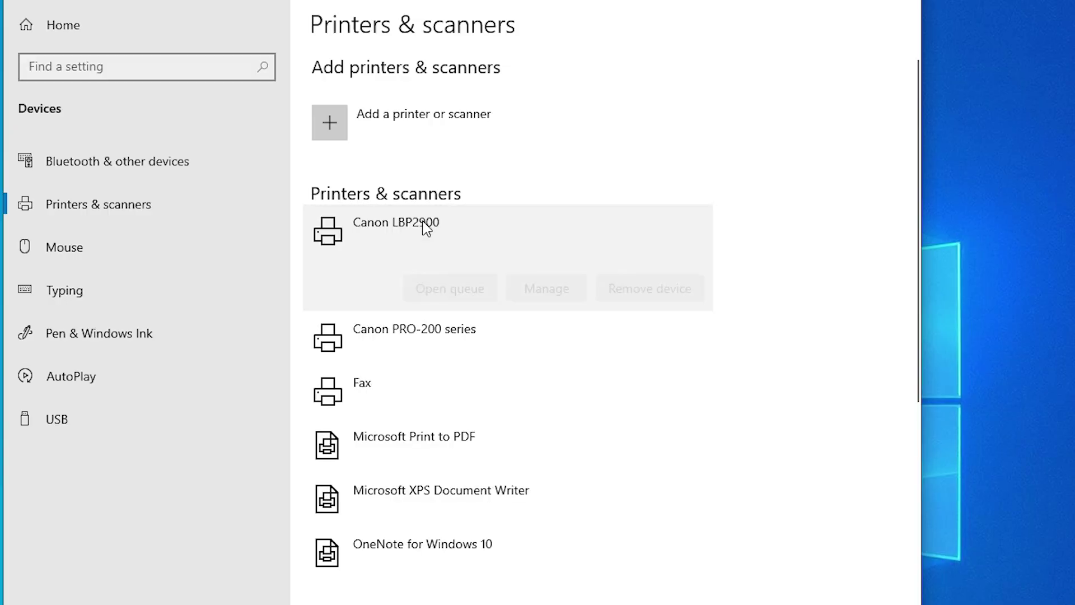
{"action": "left_click", "coordinate": [539, 293]}
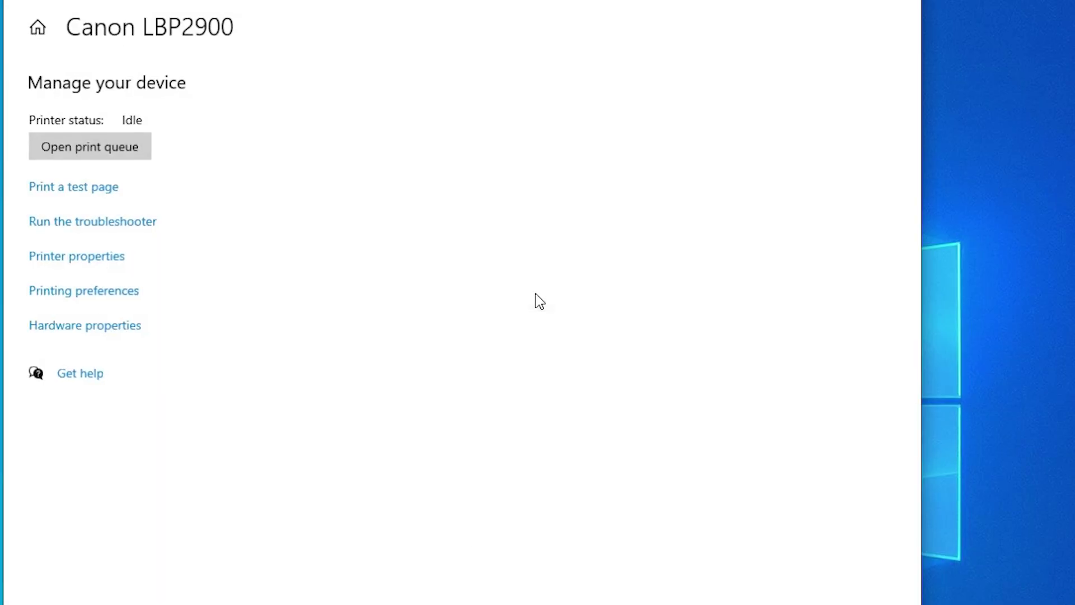
{"action": "left_click", "coordinate": [228, 345]}
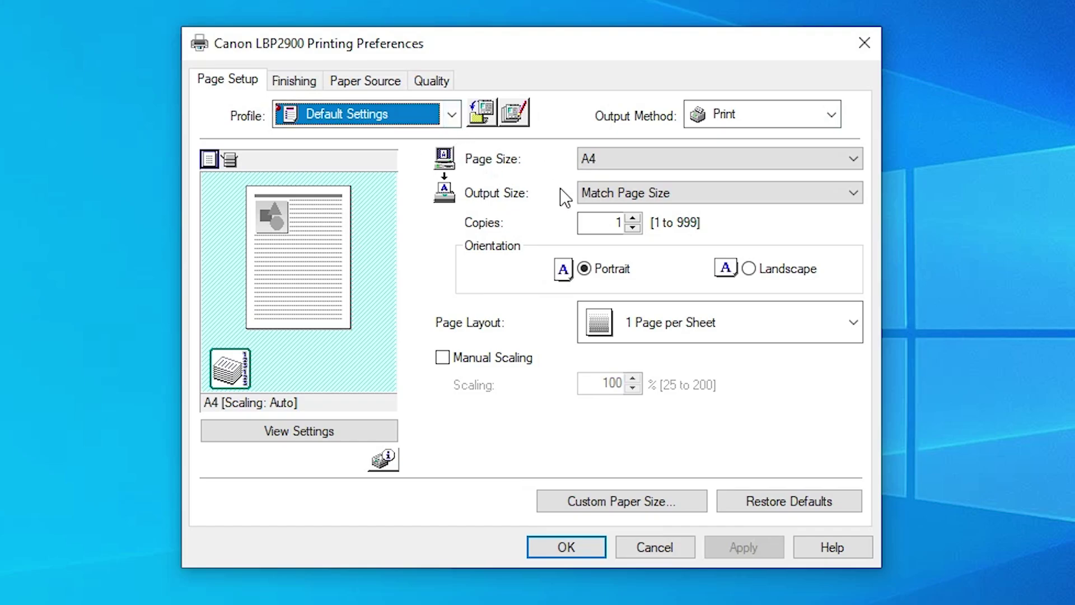
{"action": "left_click", "coordinate": [644, 196]}
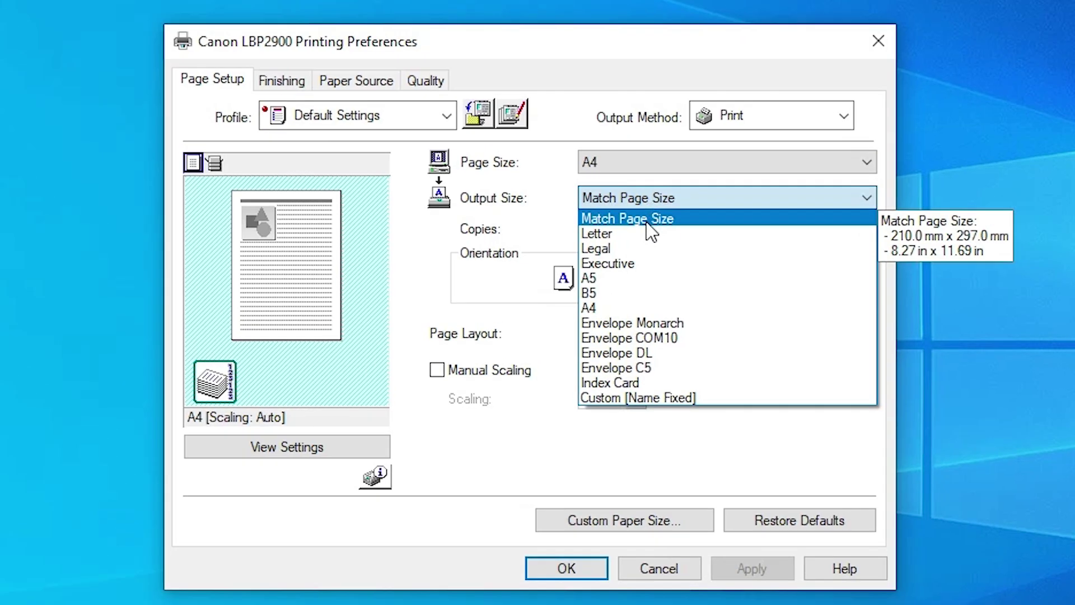
{"action": "left_click", "coordinate": [644, 197]}
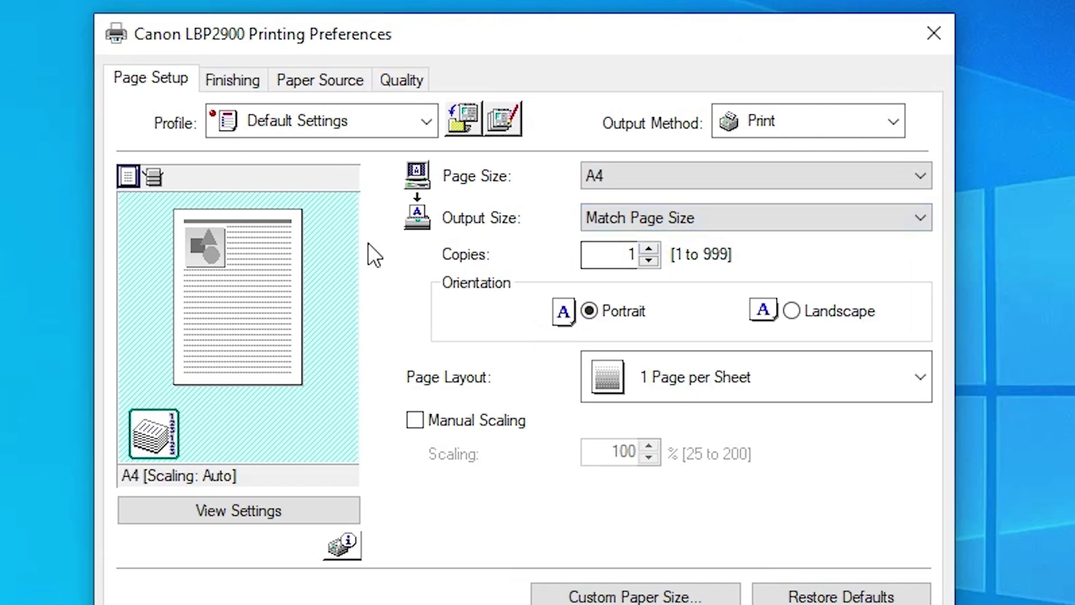
{"action": "left_click", "coordinate": [658, 171]}
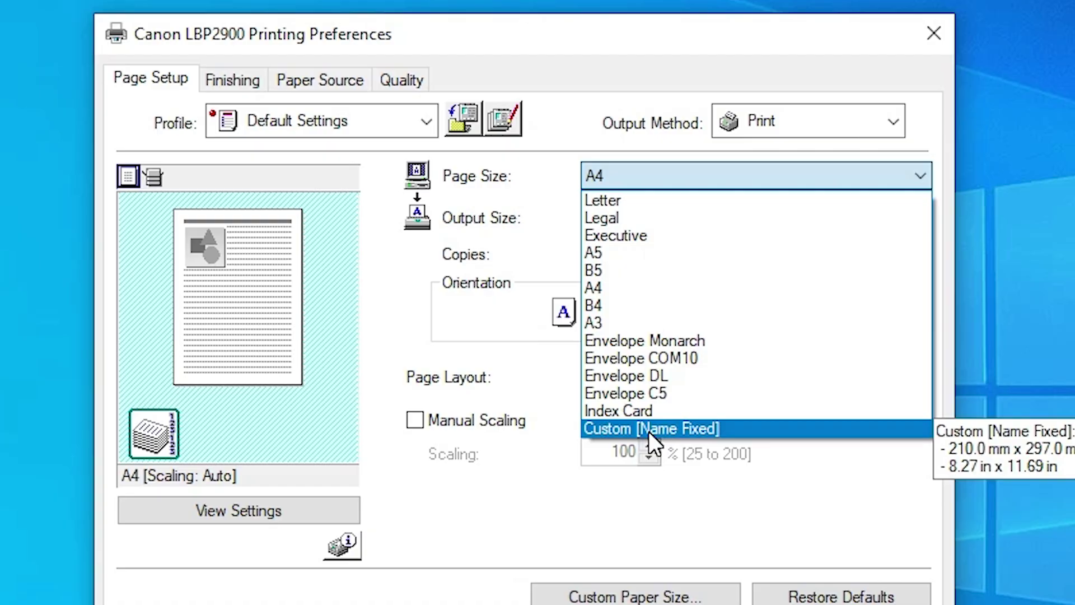
{"action": "left_click", "coordinate": [648, 429]}
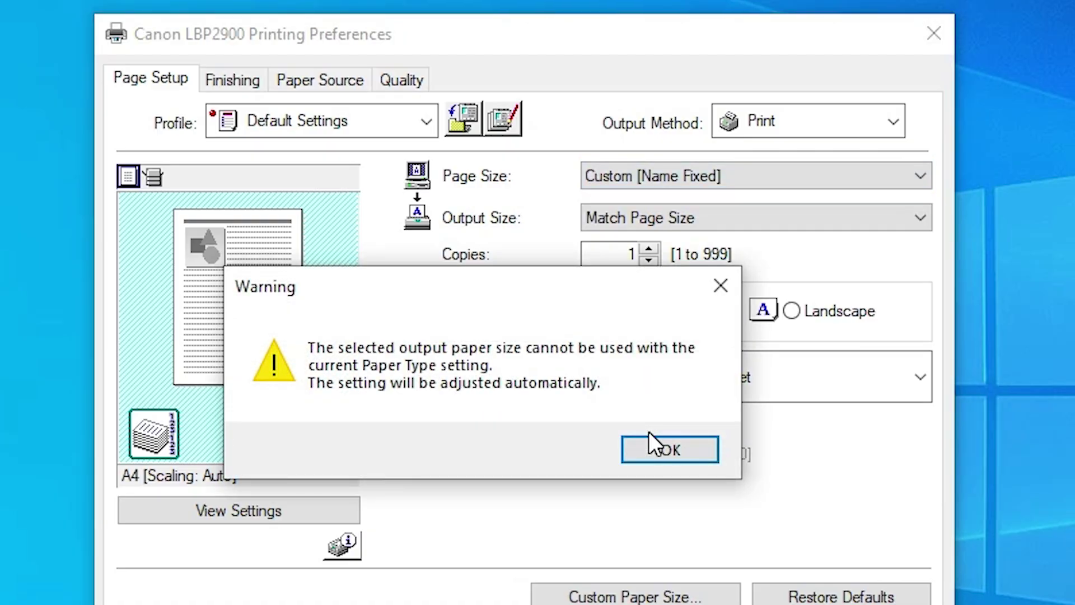
{"action": "left_click", "coordinate": [666, 447]}
{"action": "left_click", "coordinate": [786, 183]}
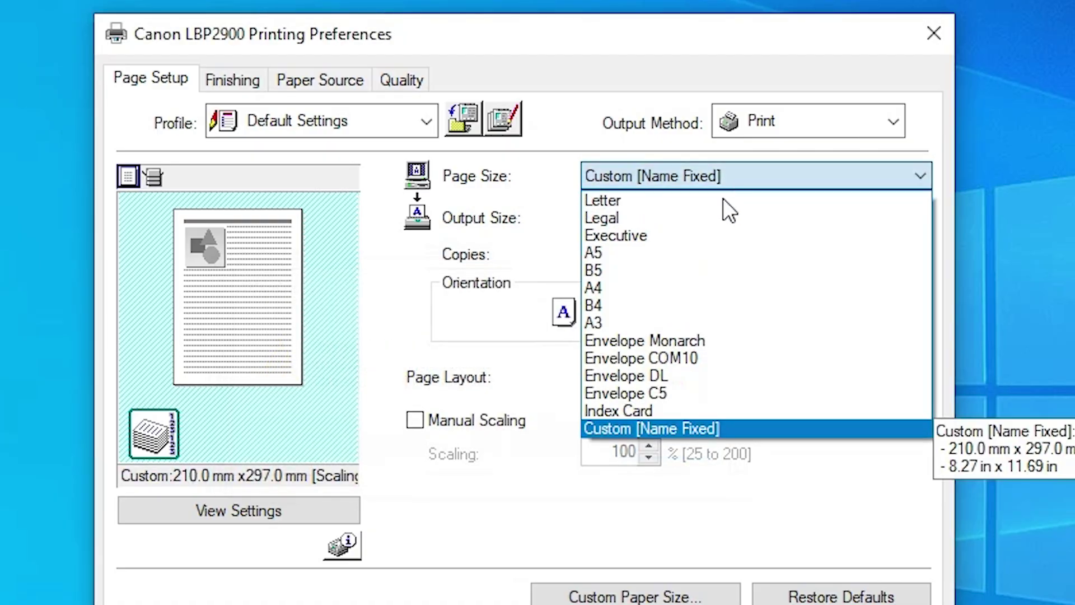
{"action": "left_click", "coordinate": [691, 201]}
{"action": "left_click", "coordinate": [676, 177]}
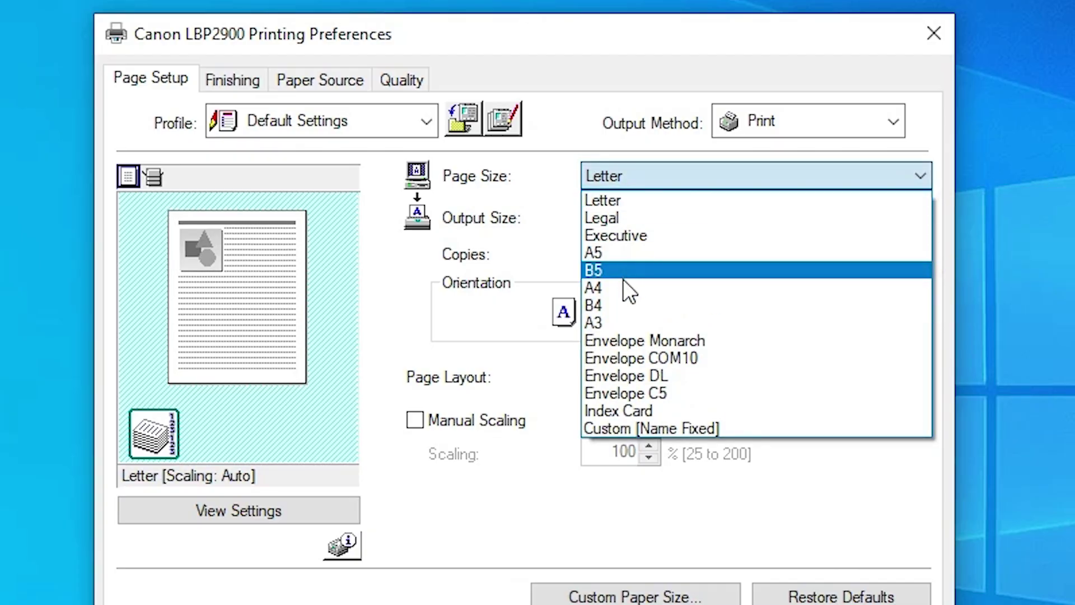
{"action": "left_click", "coordinate": [622, 288]}
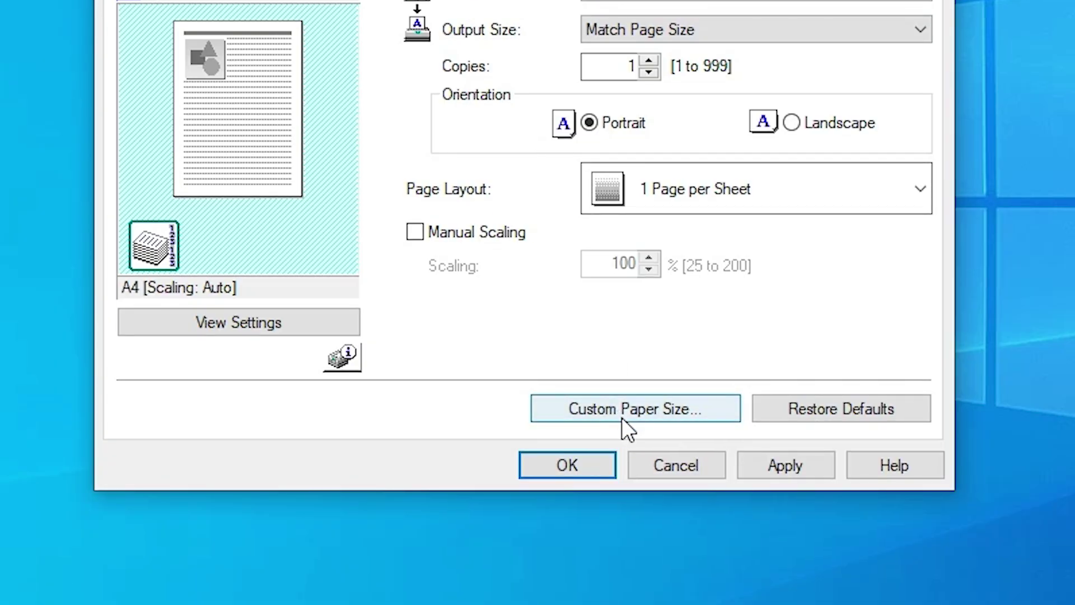
Open Custom Paper Size, switch units to inches, and name the size 8X14 TEST.
{"action": "left_click", "coordinate": [683, 418]}
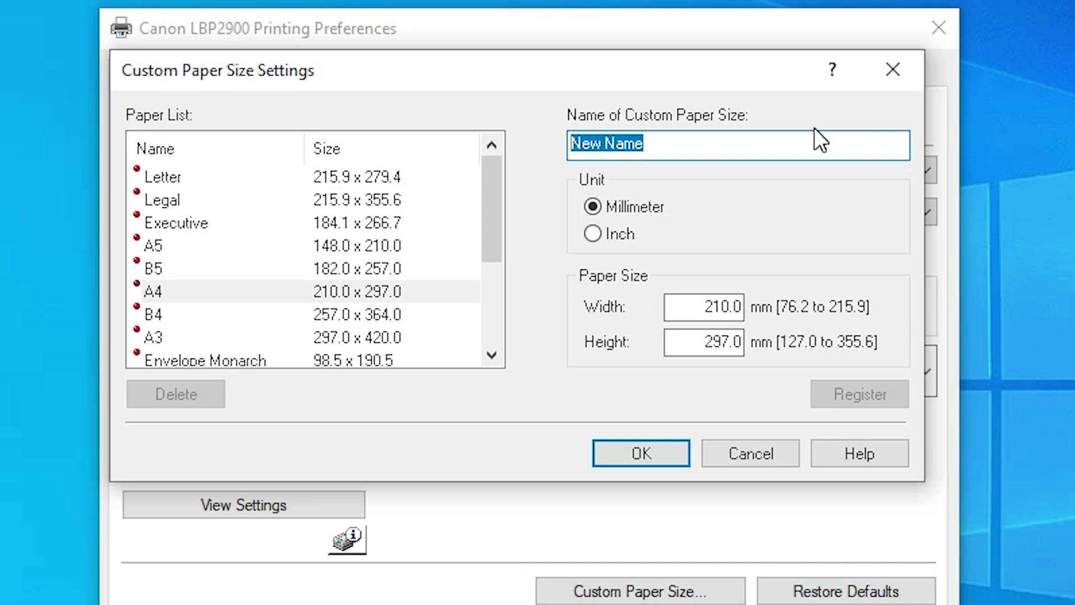
{"action": "left_click", "coordinate": [616, 234]}
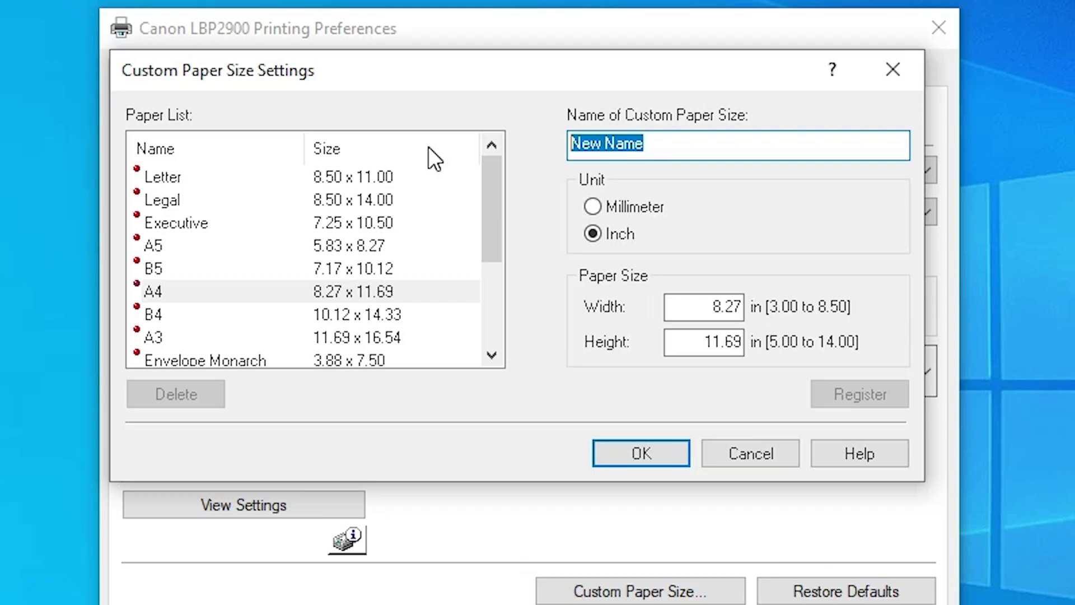
{"action": "type", "text": "8"}
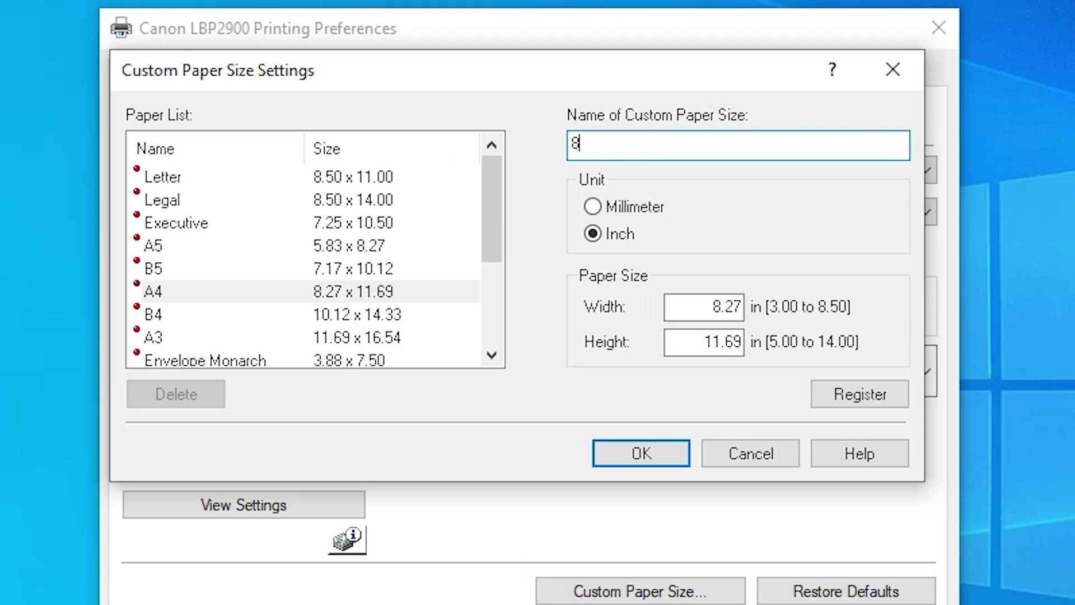
{"action": "type", "text": "x14"}
{"action": "type", "text": " TEST"}
{"action": "type", "text": "T"}
Enter 8 as the custom paper width.
{"action": "left_click", "coordinate": [713, 307]}
{"action": "double_click", "coordinate": [713, 307]}
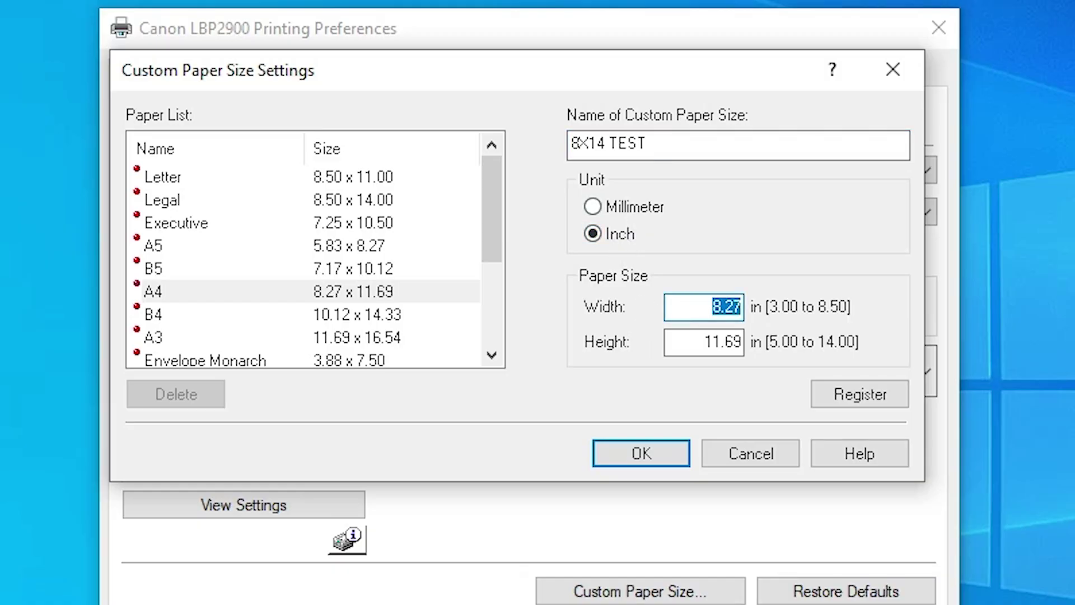
{"action": "left_click", "coordinate": [706, 342]}
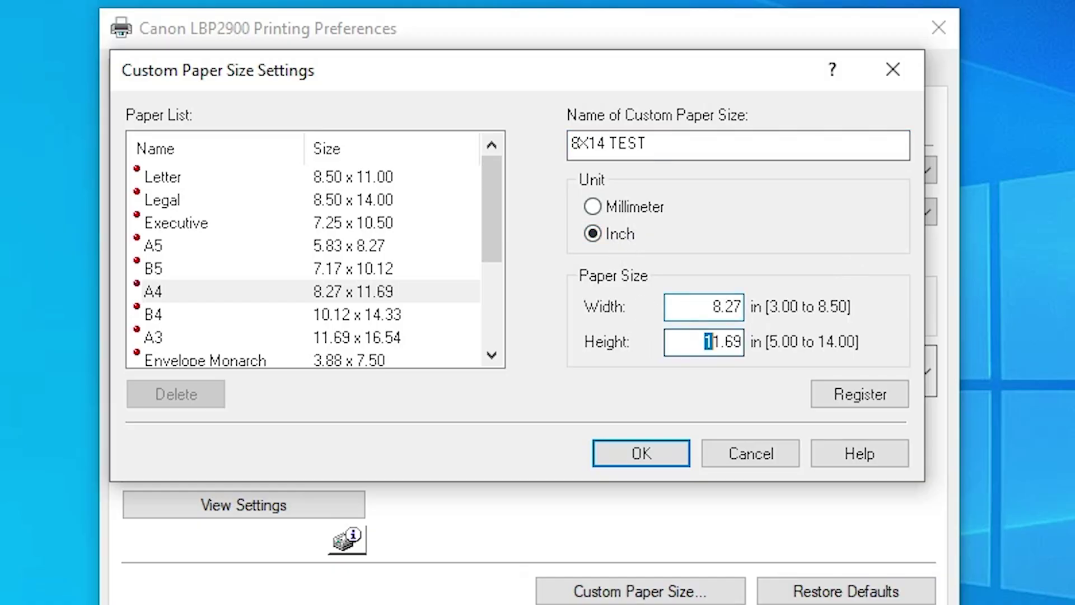
{"action": "double_click", "coordinate": [706, 342]}
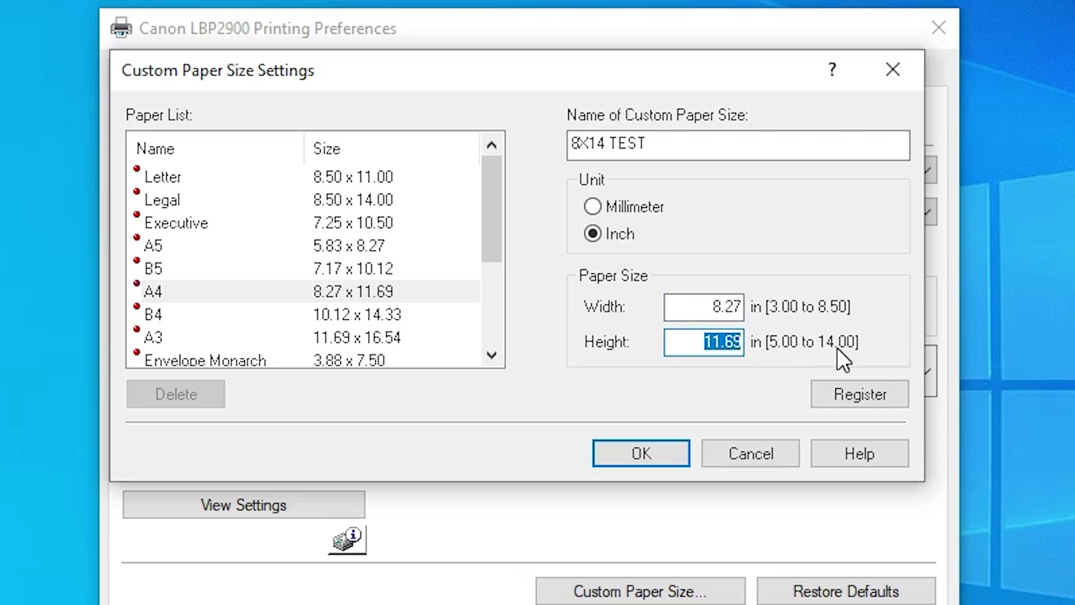
{"action": "left_click", "coordinate": [683, 307]}
{"action": "double_click", "coordinate": [684, 307]}
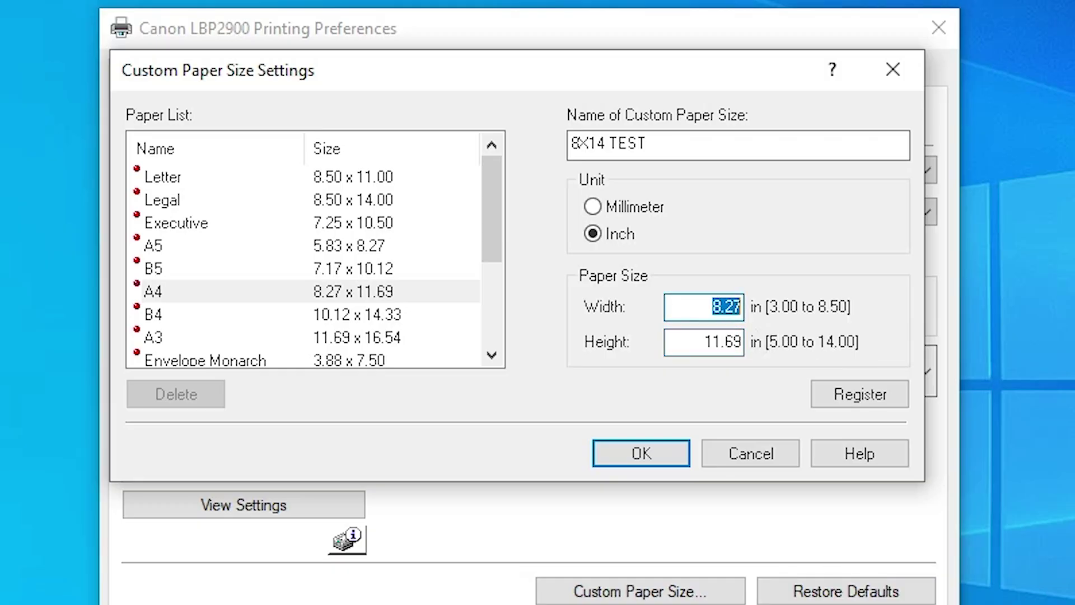
{"action": "type", "text": "8"}
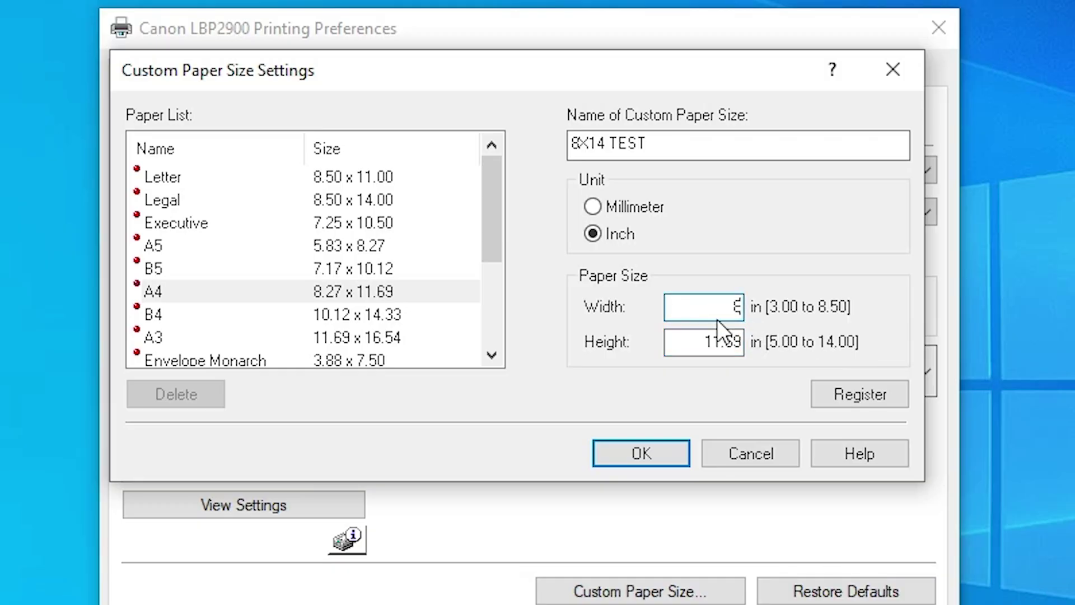
Enter 14 as the height, register 8X14 TEST, and close the dialog with OK.
{"action": "left_click", "coordinate": [725, 339]}
{"action": "double_click", "coordinate": [725, 339]}
{"action": "type", "text": "14"}
{"action": "key", "text": "Tab"}
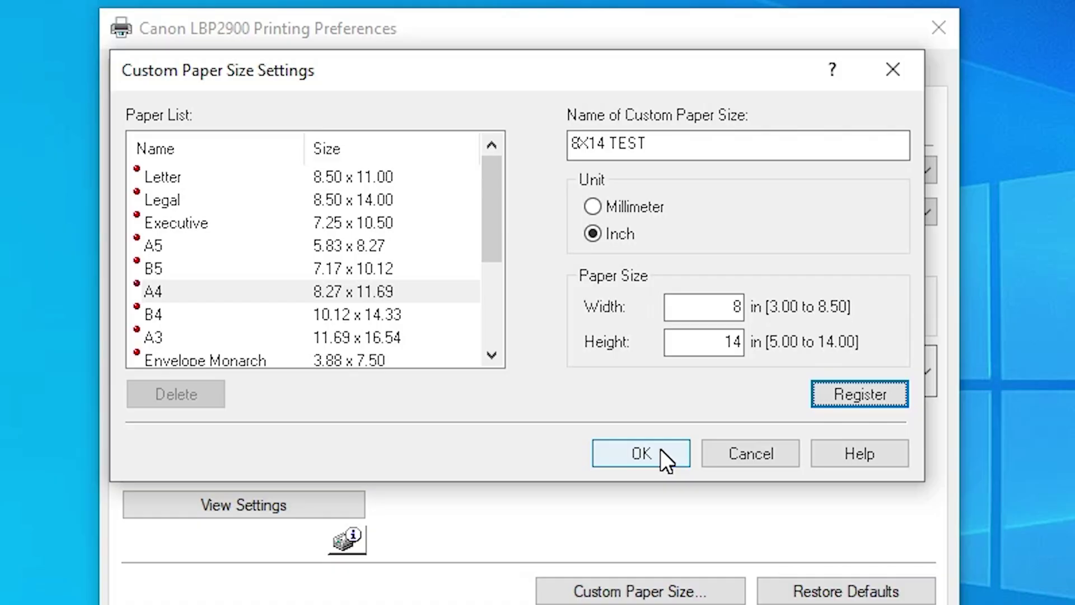
{"action": "left_click", "coordinate": [858, 393]}
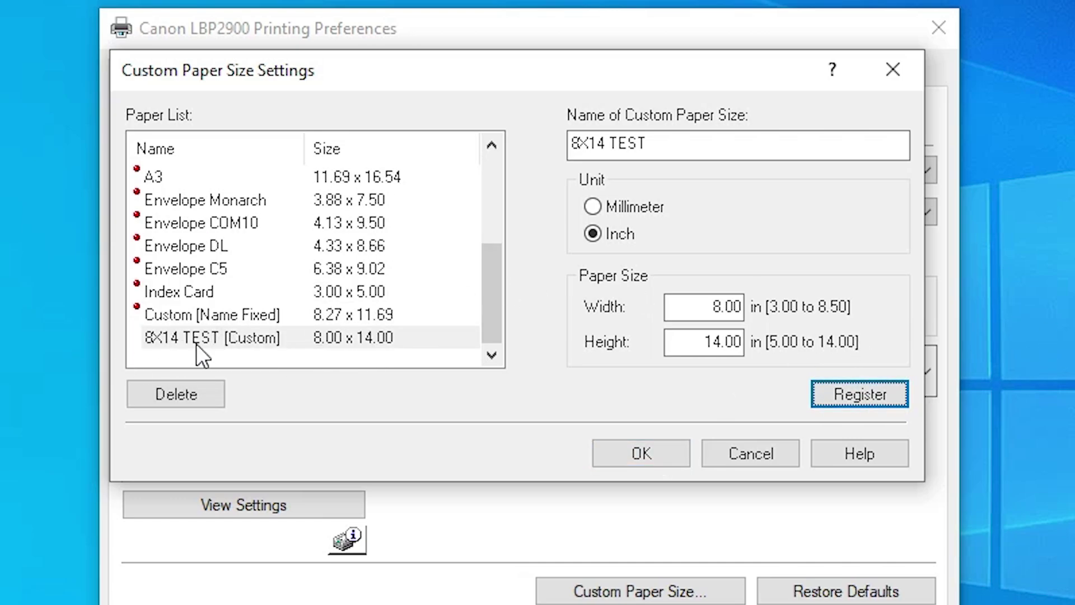
{"action": "left_click", "coordinate": [648, 451]}
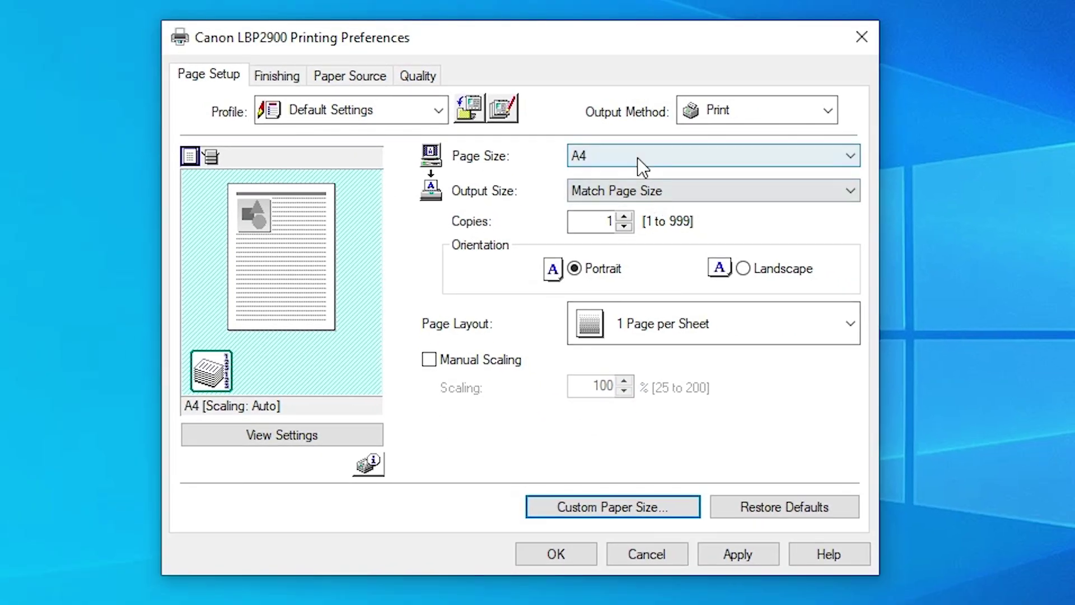
Select 8X14 TEST [Custom] as page size, keep Output Size at Match Page Size, and apply.
{"action": "left_click", "coordinate": [638, 157]}
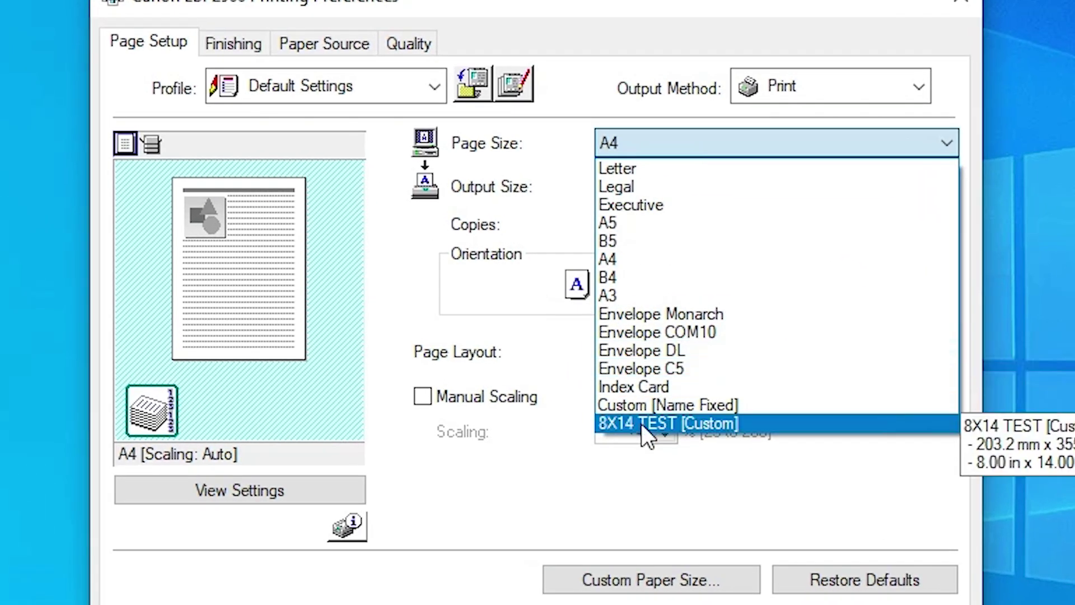
{"action": "left_click", "coordinate": [607, 385]}
{"action": "left_click", "coordinate": [705, 432]}
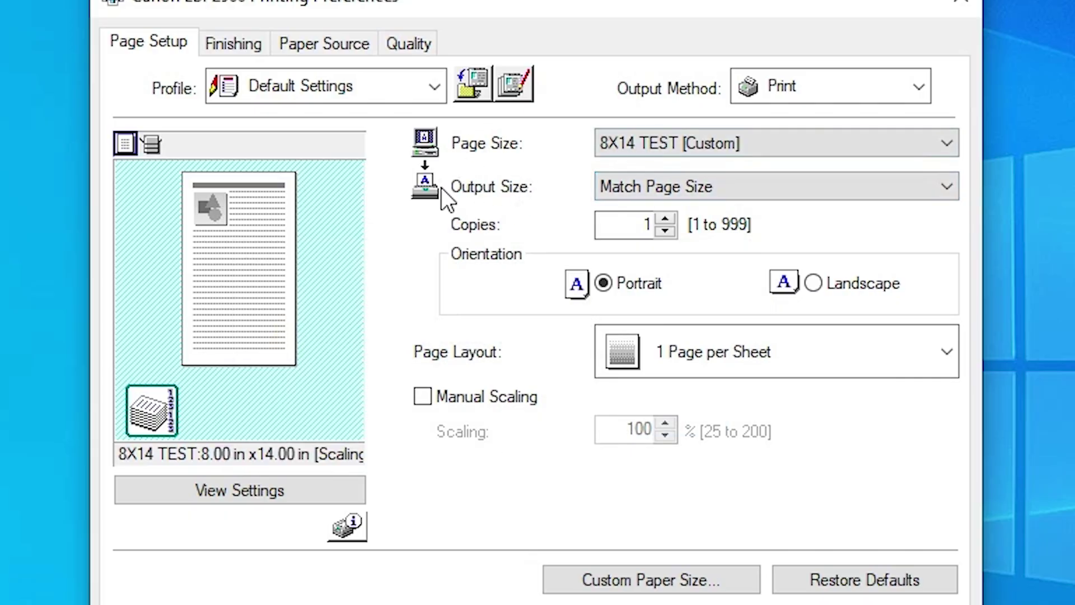
{"action": "left_click", "coordinate": [653, 185]}
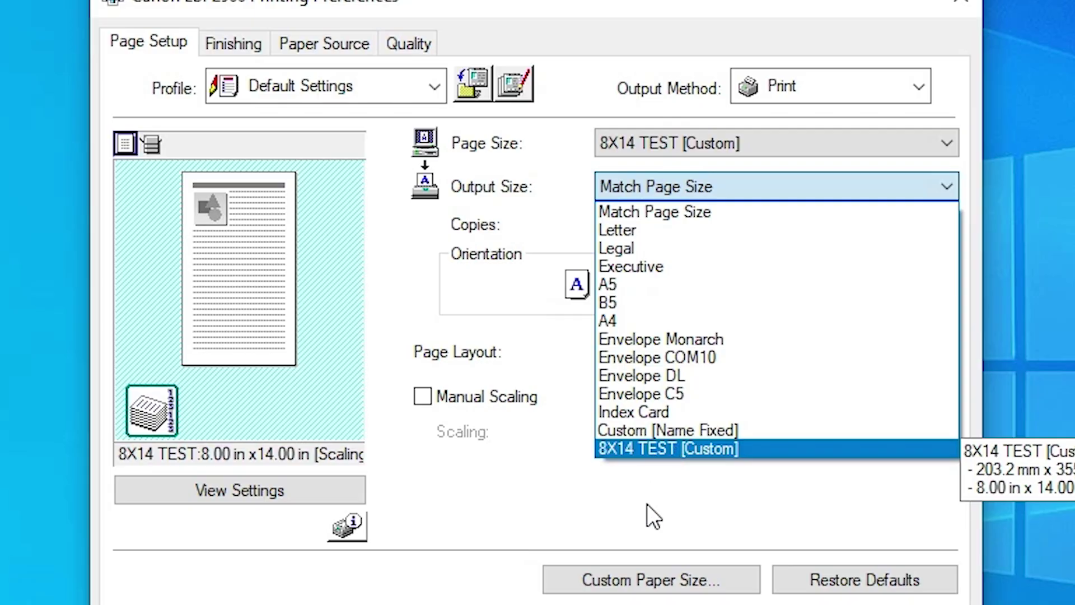
{"action": "left_click", "coordinate": [642, 524]}
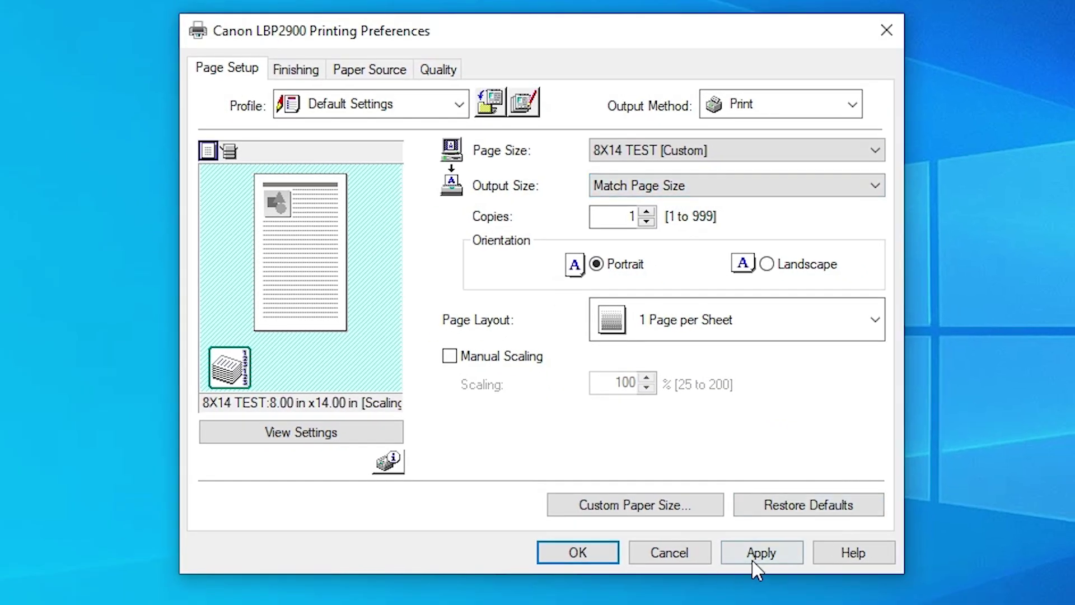
{"action": "left_click", "coordinate": [756, 557]}
Close the LBP2900 preferences, then reopen Printers & scanners and the Canon LBP2900 Manage page.
{"action": "left_click", "coordinate": [601, 553]}
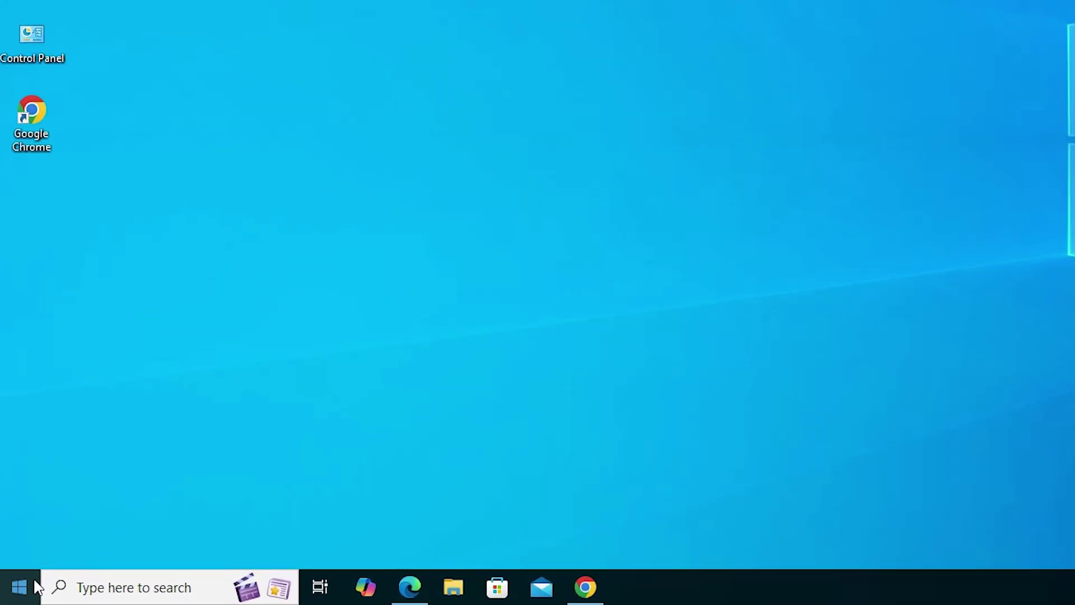
{"action": "left_click", "coordinate": [34, 587]}
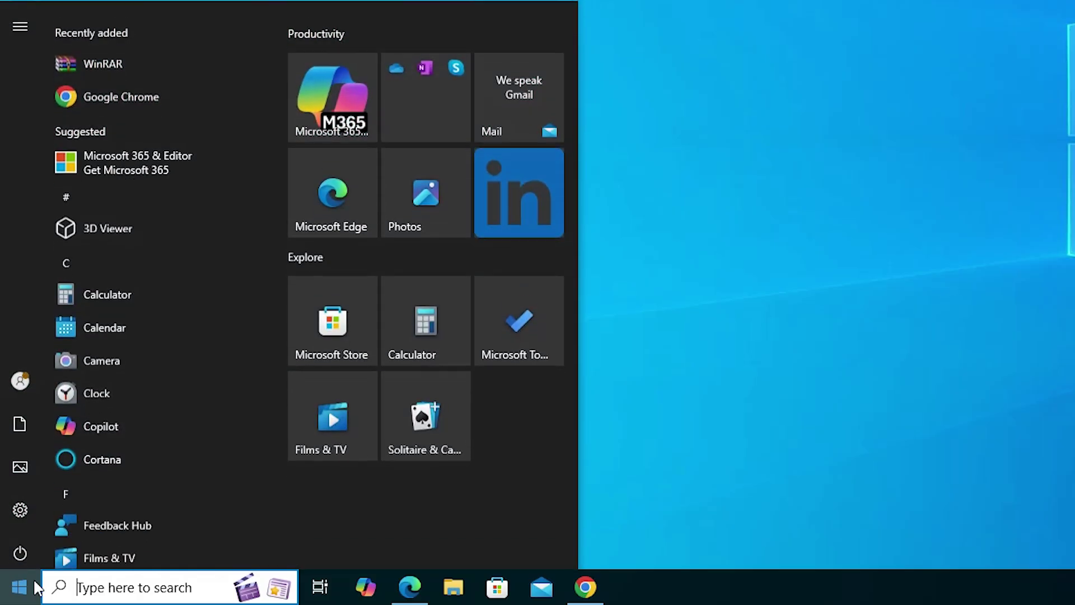
{"action": "type", "text": "pr"}
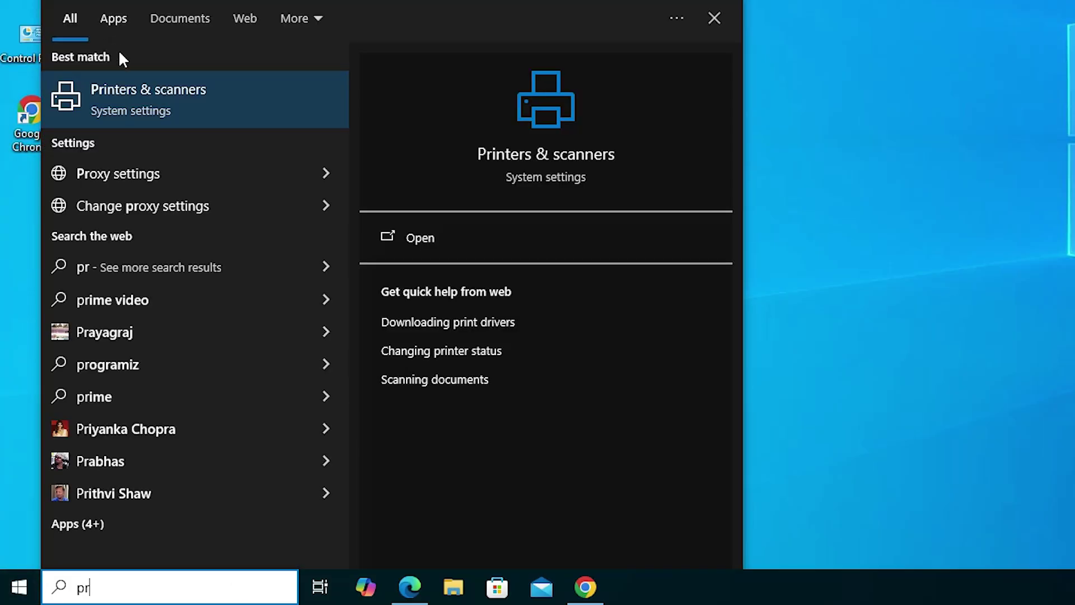
{"action": "left_click", "coordinate": [152, 105]}
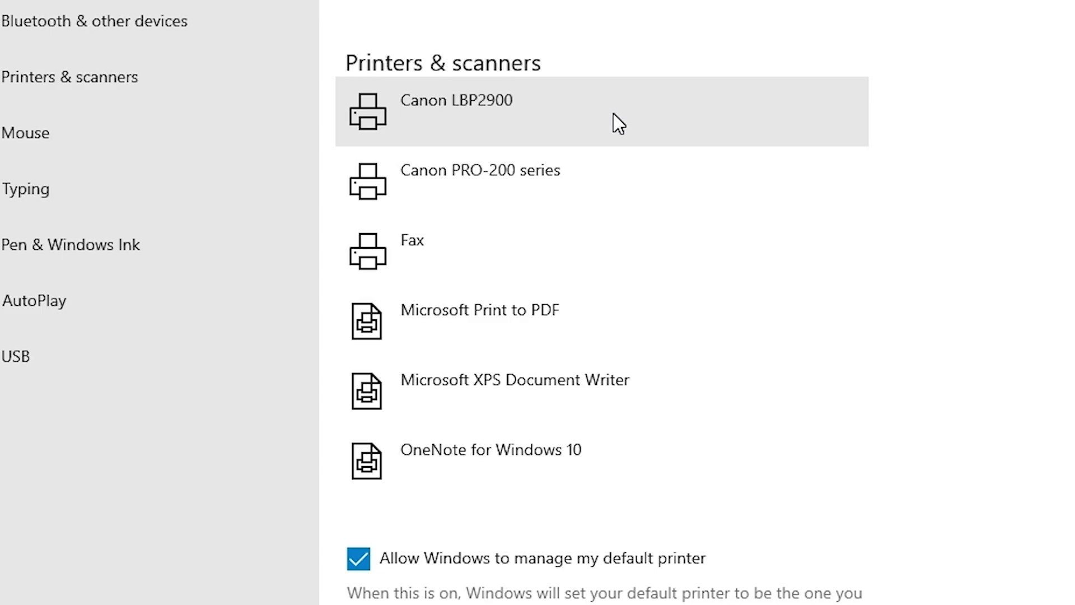
{"action": "left_click", "coordinate": [509, 98]}
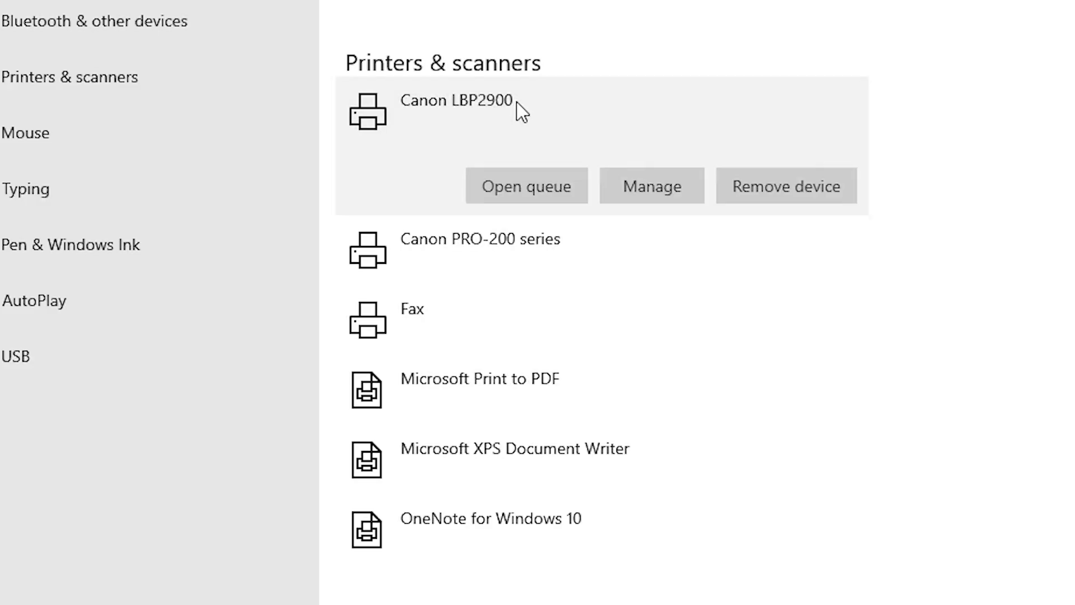
{"action": "left_click", "coordinate": [678, 184]}
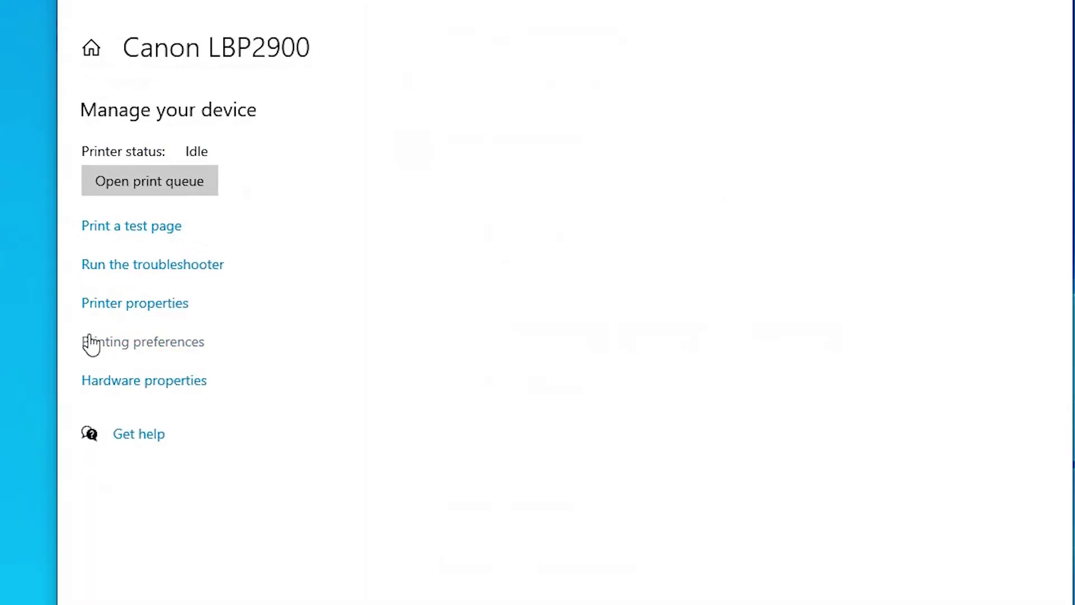
Open LBP2900 Printing preferences > Custom Paper Size and name the new size 7X10.
{"action": "left_click", "coordinate": [141, 355]}
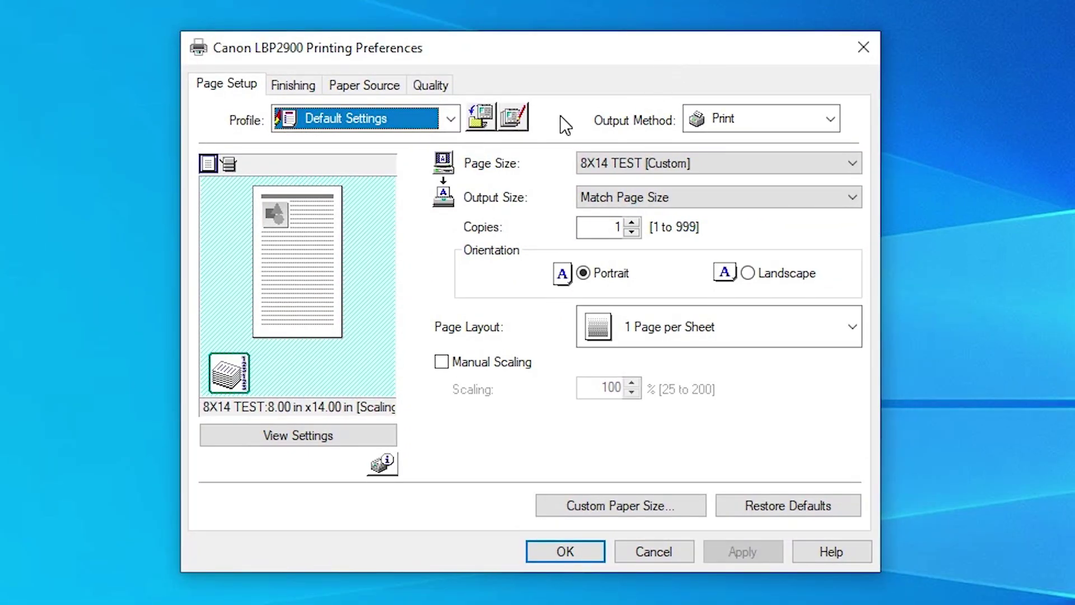
{"action": "left_click", "coordinate": [602, 507]}
{"action": "left_click", "coordinate": [641, 511]}
{"action": "left_click_drag", "start_coordinate": [686, 138], "coordinate": [541, 137]}
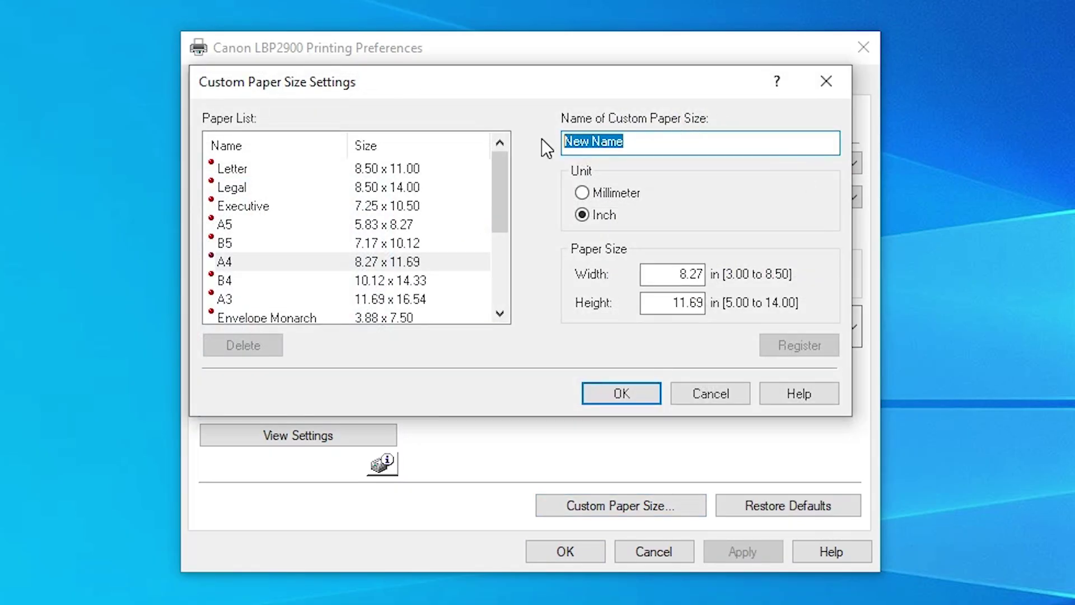
{"action": "type", "text": "7X"}
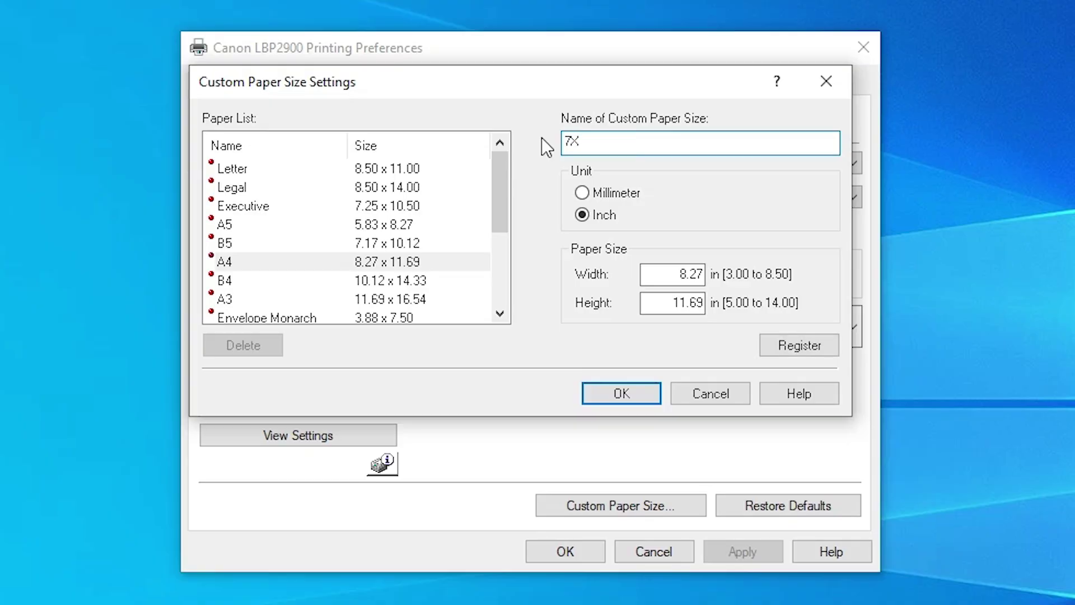
{"action": "type", "text": "10"}
Keep inch units and set the custom width to 7 and height to 10.
{"action": "left_click", "coordinate": [583, 215]}
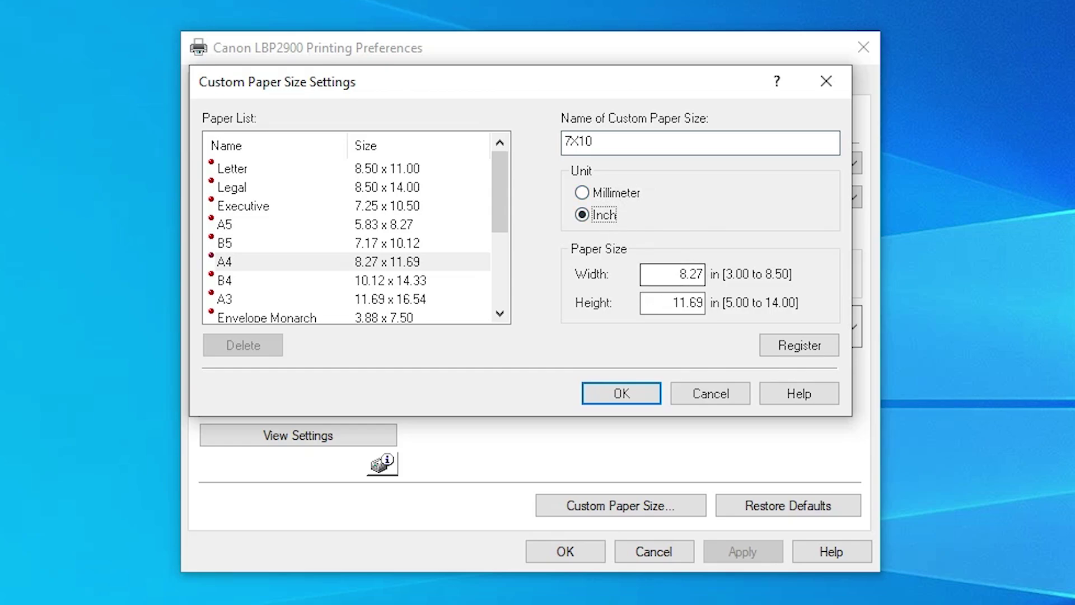
{"action": "double_click", "coordinate": [690, 274]}
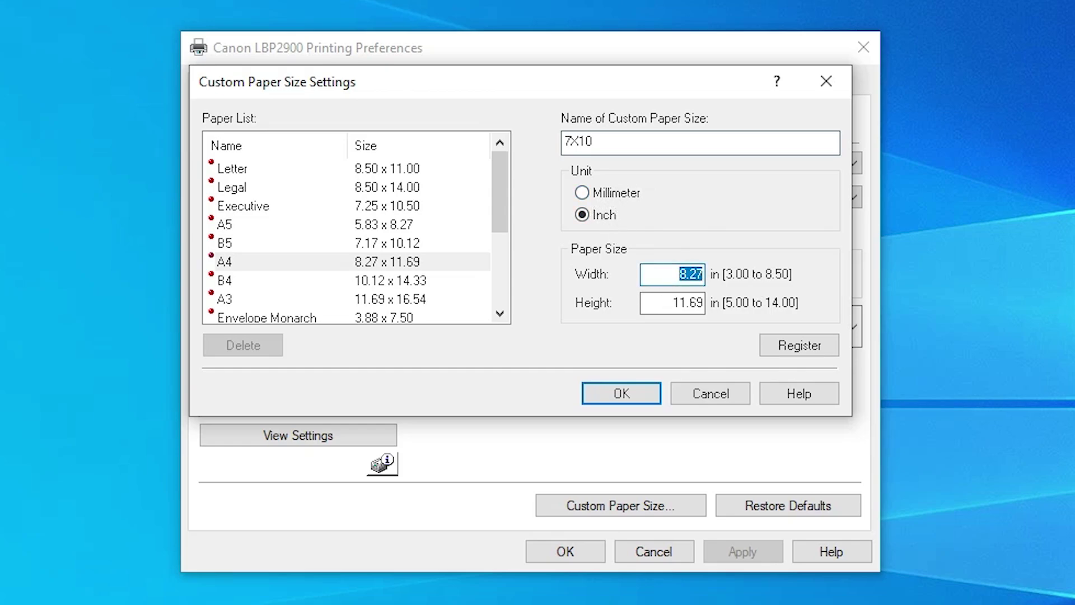
{"action": "type", "text": "7"}
{"action": "key", "text": "Tab"}
{"action": "type", "text": "10"}
{"action": "key", "text": "Tab"}
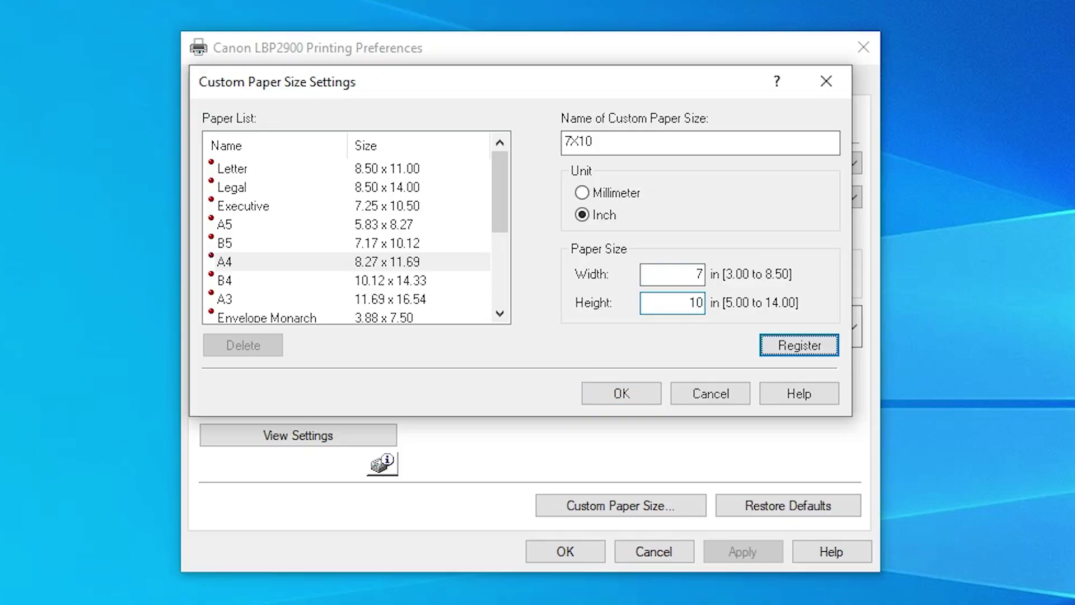
Register the 7X10 Test paper size and close the dialog with OK.
{"action": "left_click", "coordinate": [814, 345]}
{"action": "left_click", "coordinate": [671, 151]}
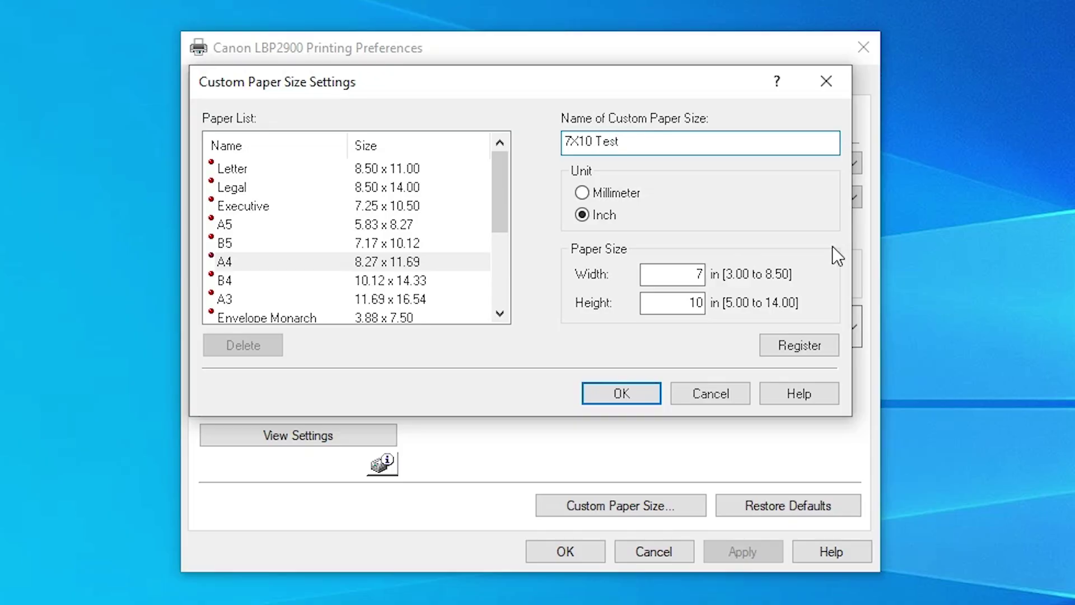
{"action": "left_click", "coordinate": [793, 343]}
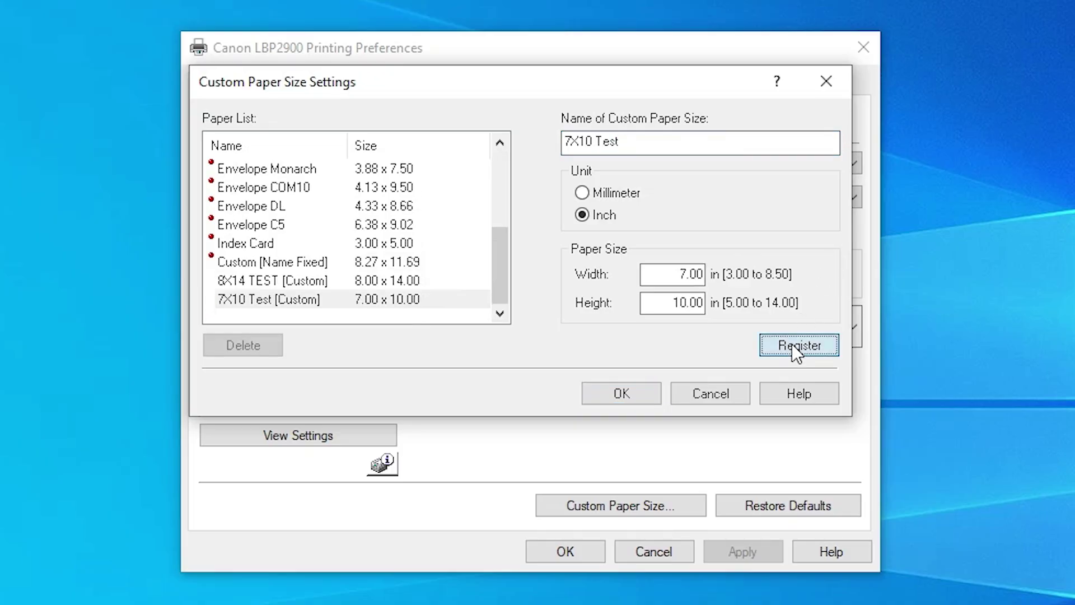
{"action": "left_click", "coordinate": [626, 393]}
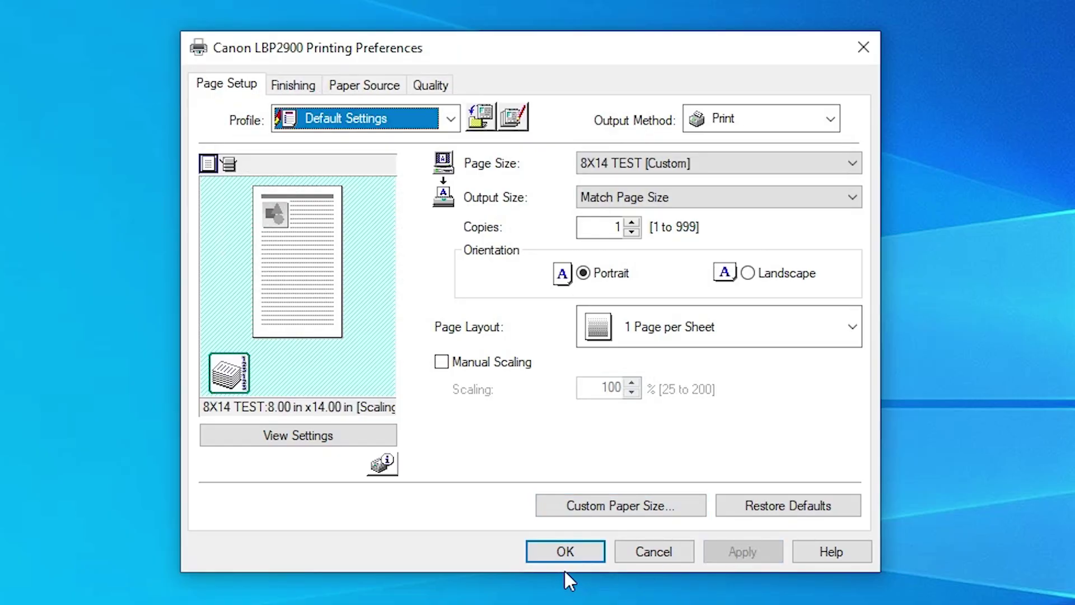
Close the LBP2900 printing preferences with OK and open Printers & scanners settings.
{"action": "left_click", "coordinate": [563, 552]}
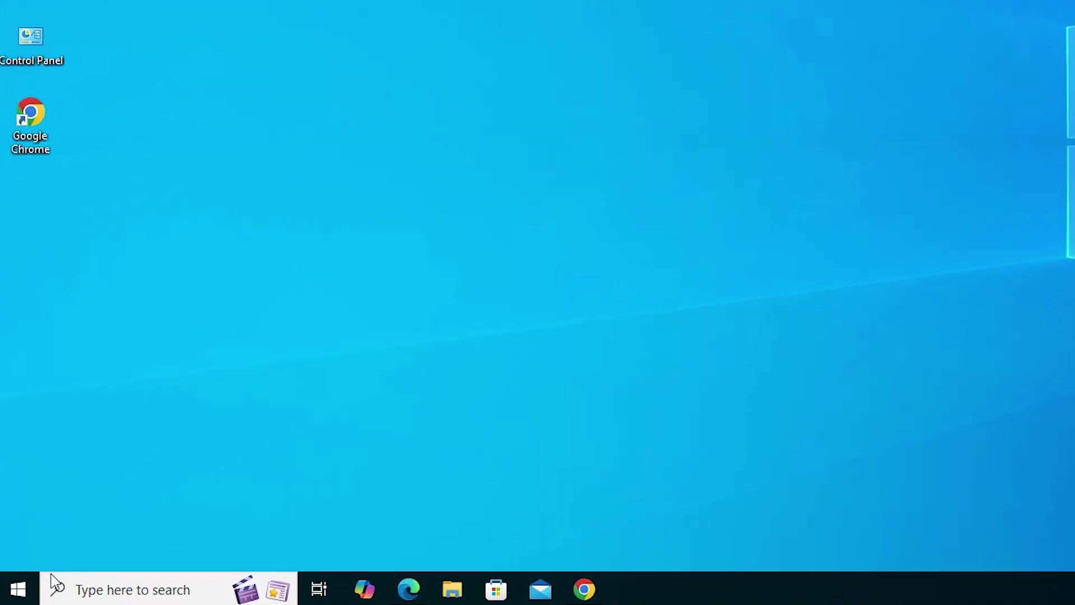
{"action": "left_click", "coordinate": [26, 574]}
{"action": "type", "text": "pr"}
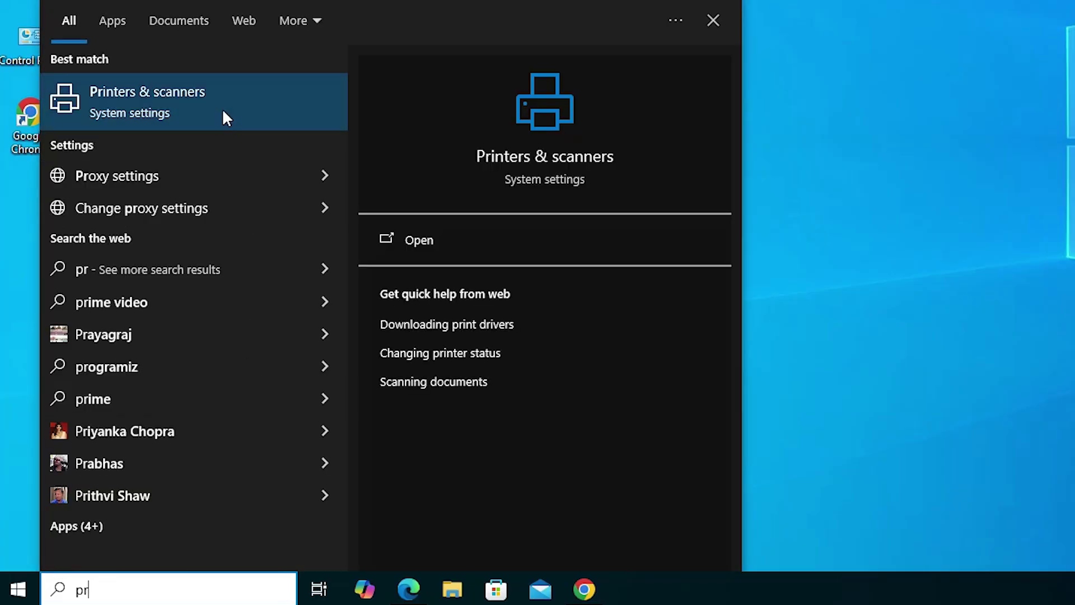
{"action": "left_click", "coordinate": [223, 114]}
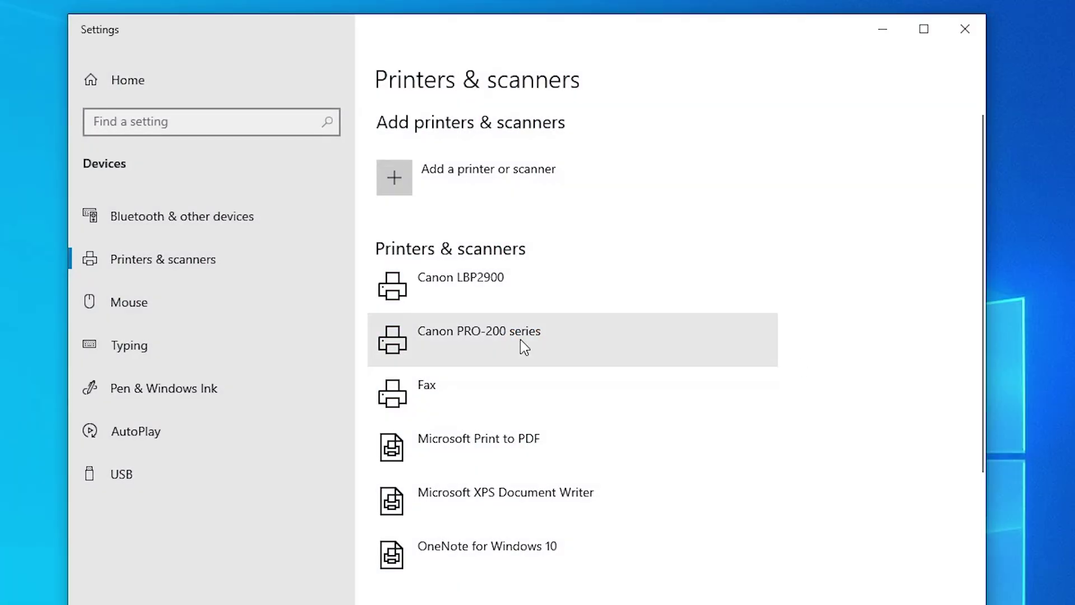
Open the printing preferences of the Canon PRO-200 series printer.
{"action": "left_click", "coordinate": [595, 348]}
{"action": "left_click", "coordinate": [511, 337]}
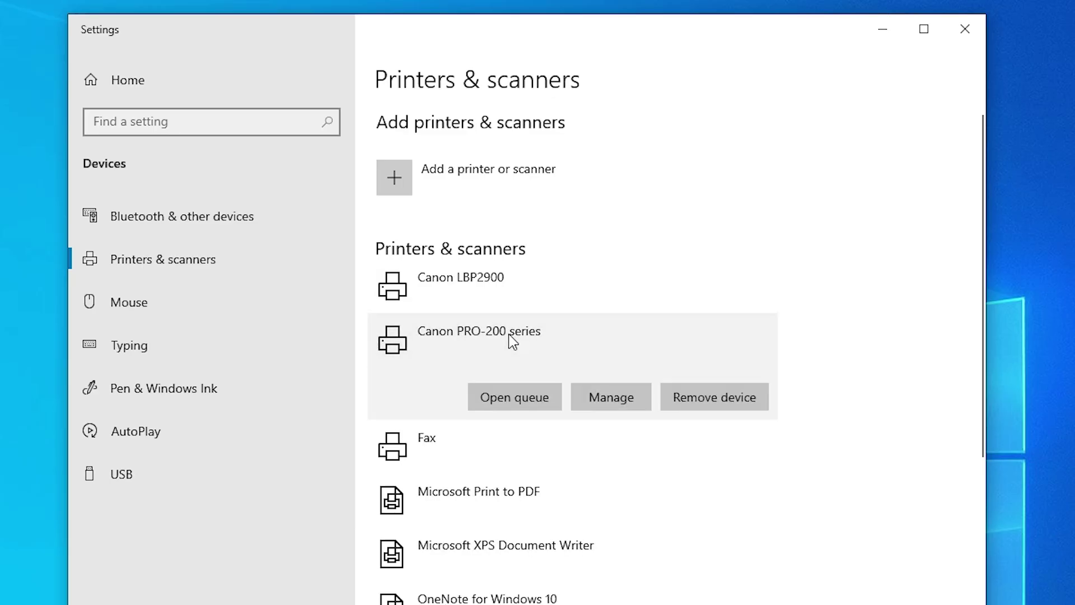
{"action": "left_click", "coordinate": [602, 404]}
{"action": "left_click", "coordinate": [184, 345]}
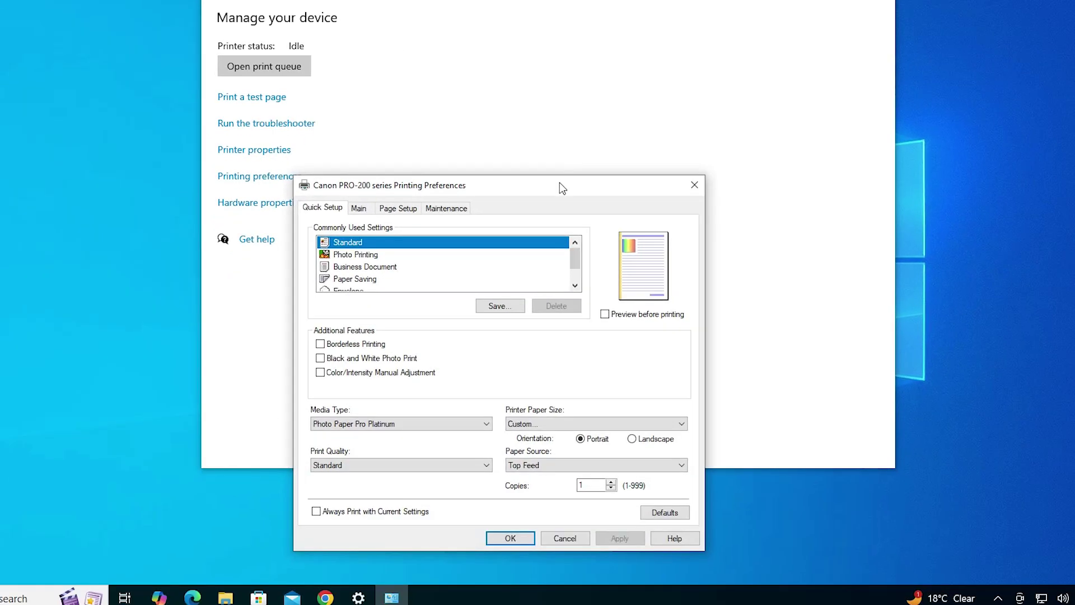
Leave the printer paper size on Custom and choose 7X10 Test as the Page Setup page size.
{"action": "left_click_drag", "start_coordinate": [534, 356], "coordinate": [705, 133]}
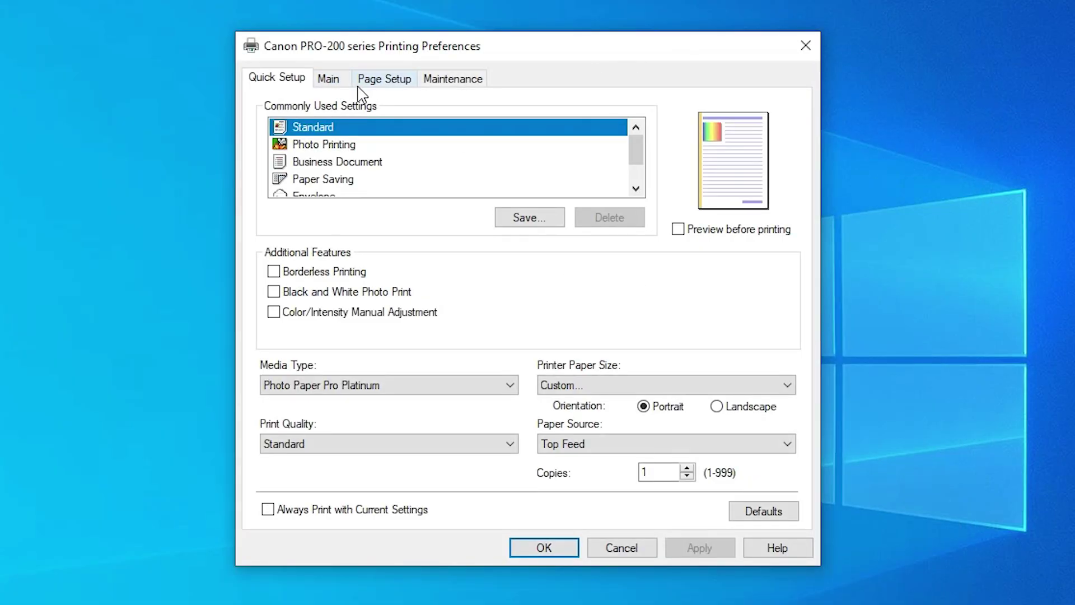
{"action": "left_click", "coordinate": [751, 387]}
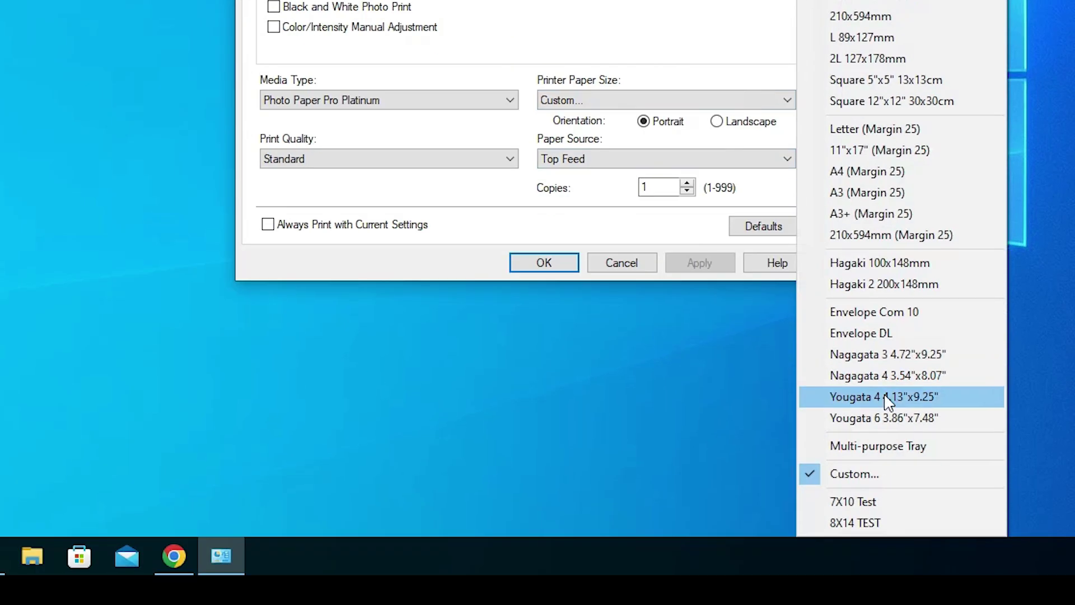
{"action": "left_click", "coordinate": [571, 9]}
{"action": "left_click", "coordinate": [329, 95]}
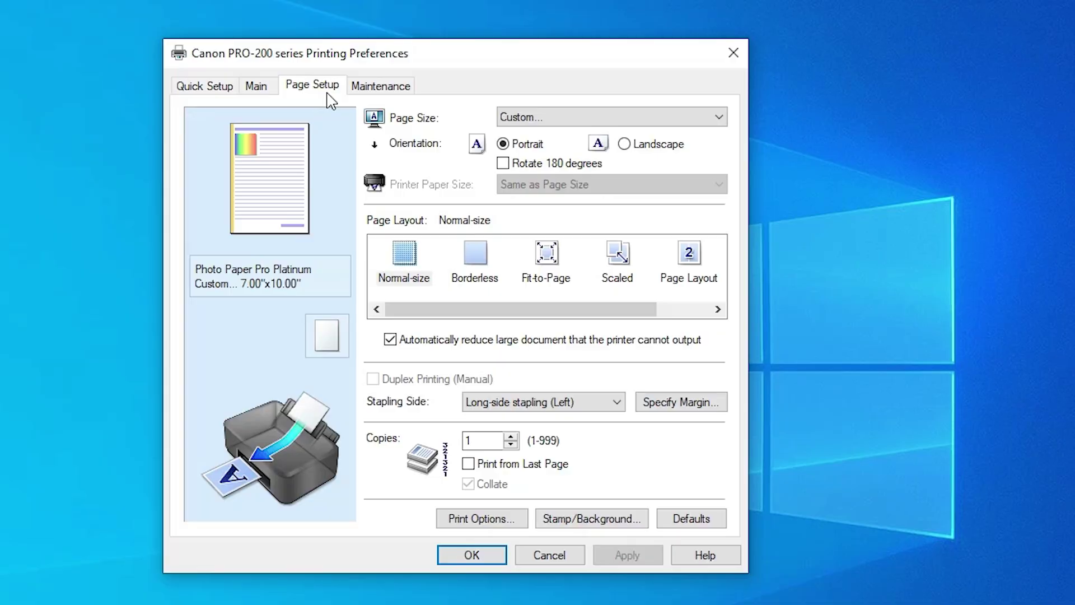
{"action": "left_click", "coordinate": [545, 118]}
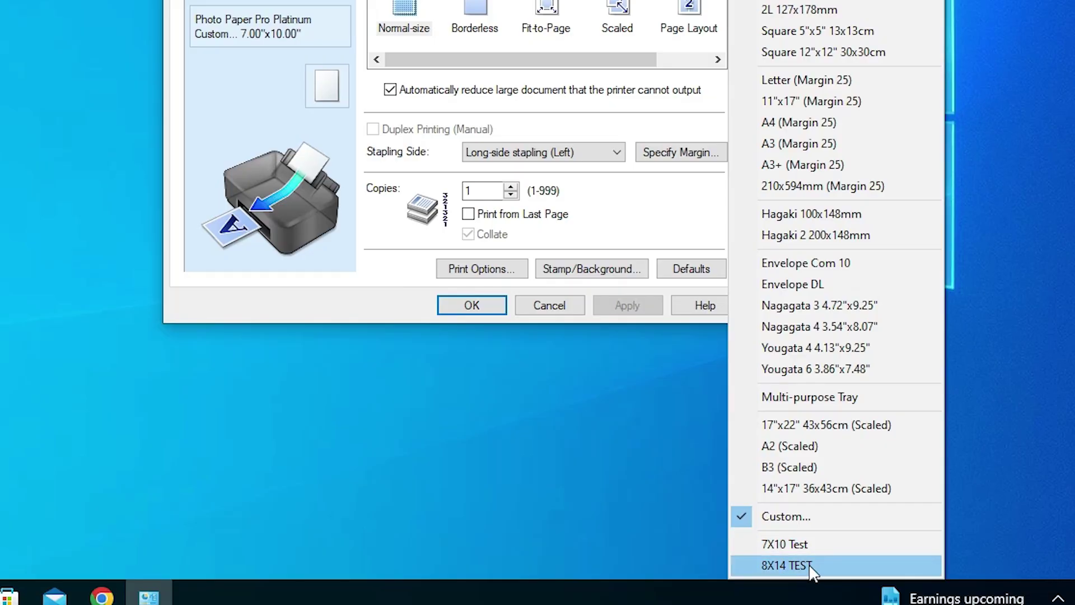
{"action": "left_click", "coordinate": [797, 544]}
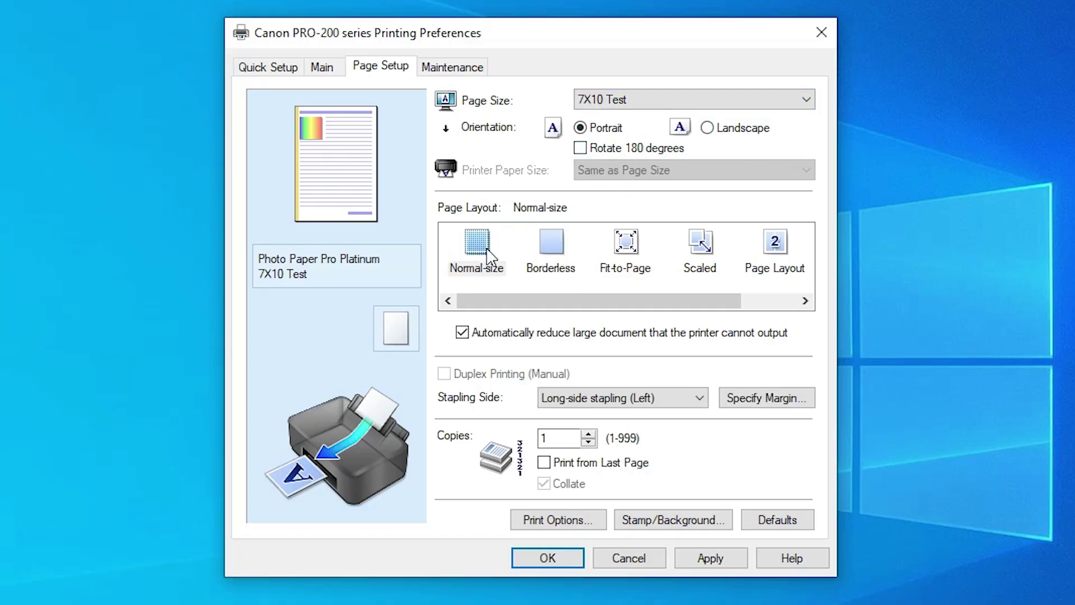
Cancel Borderless to keep the Normal-size layout, then apply the 7X10 Test setup and close preferences.
{"action": "left_click_drag", "start_coordinate": [709, 303], "coordinate": [513, 284]}
{"action": "left_click", "coordinate": [567, 238]}
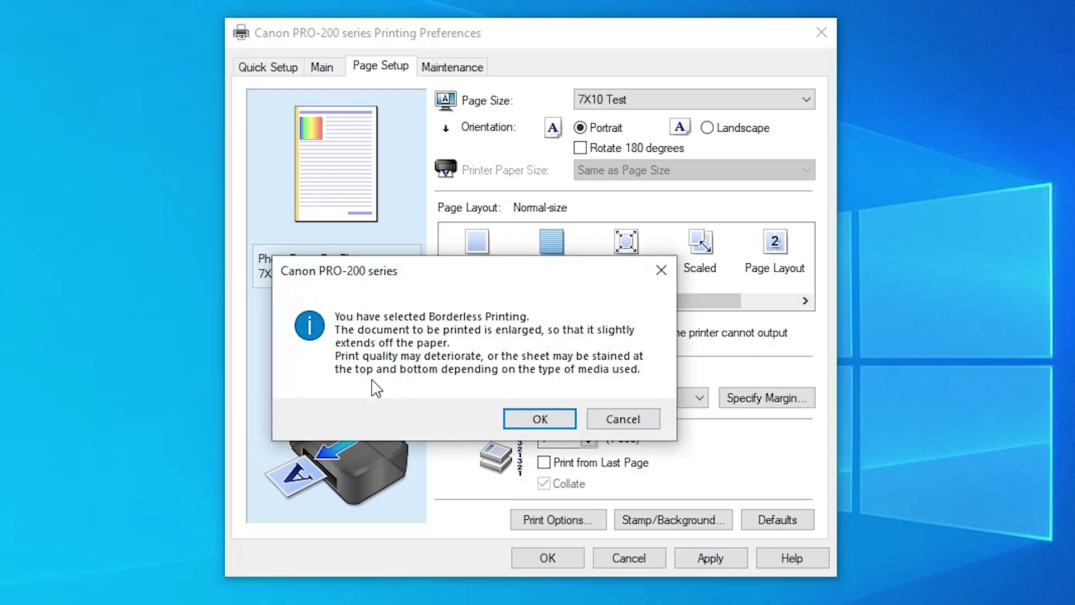
{"action": "left_click", "coordinate": [616, 426]}
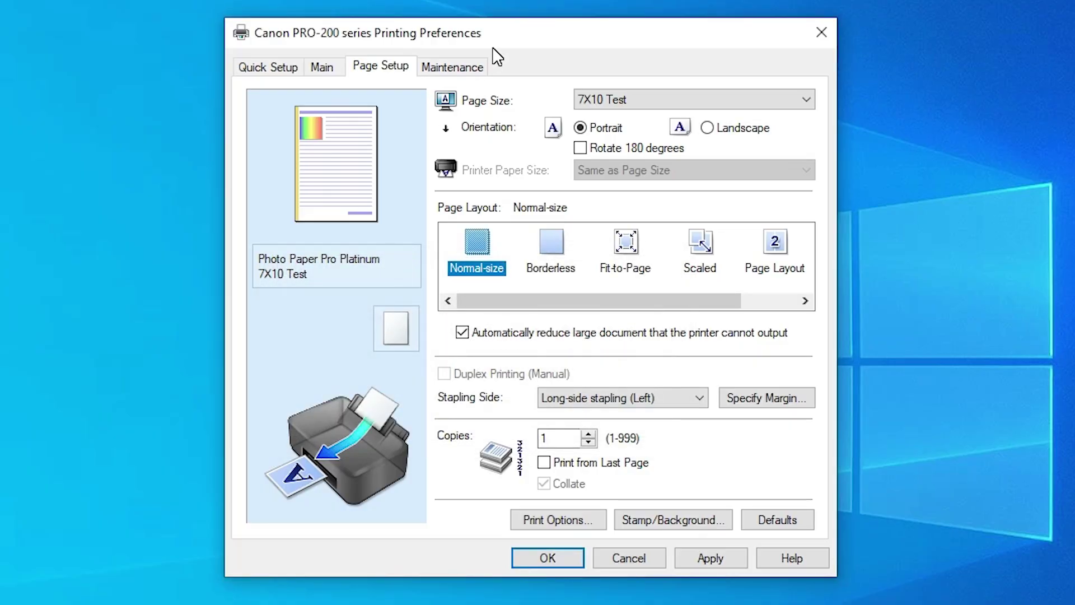
{"action": "left_click", "coordinate": [732, 561]}
{"action": "left_click", "coordinate": [548, 558]}
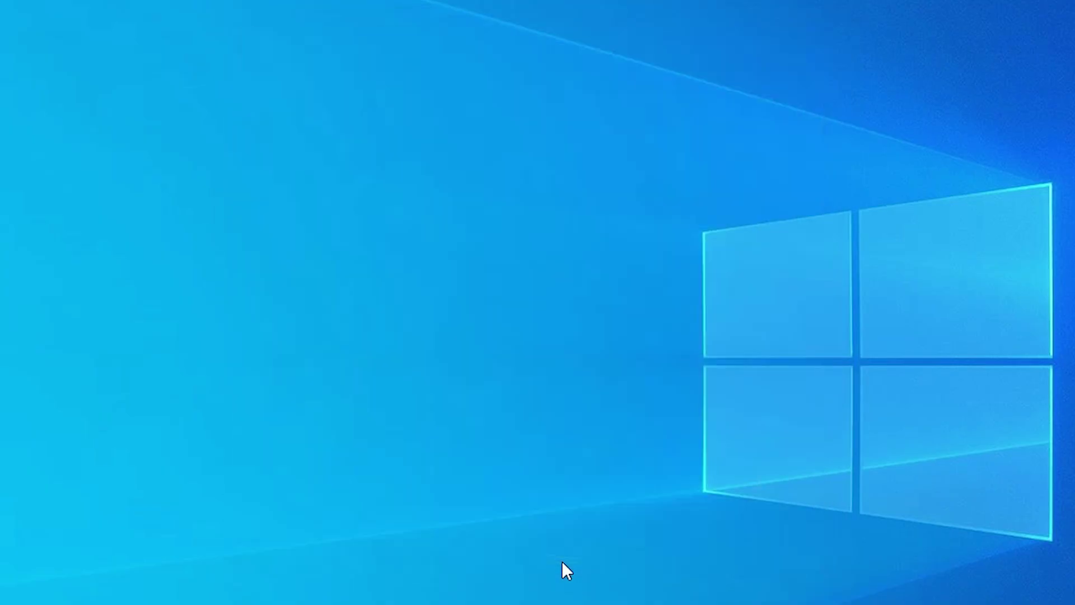